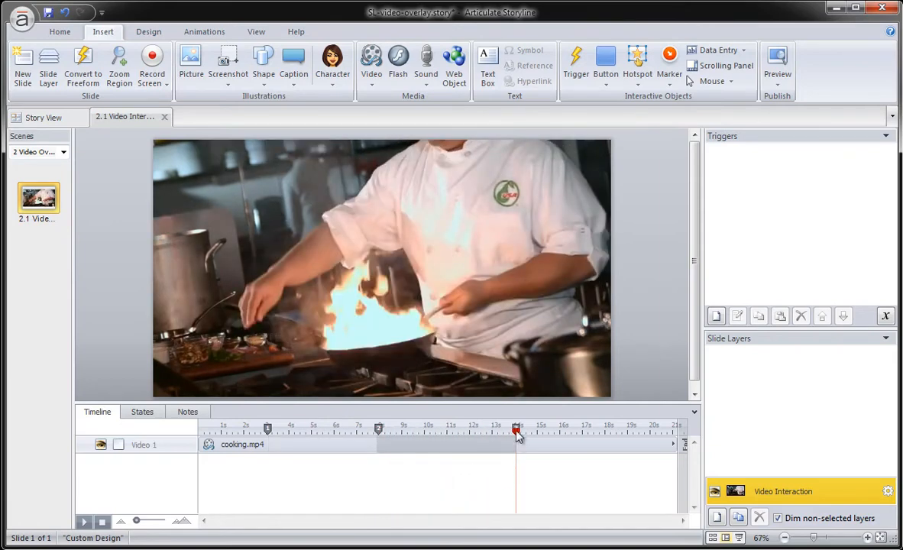
# Return the playhead to the timeline start and draw a small oval on the video between the tall pot and the chef's hand.
pyautogui.moveTo(517, 435); pyautogui.dragTo(197, 438)
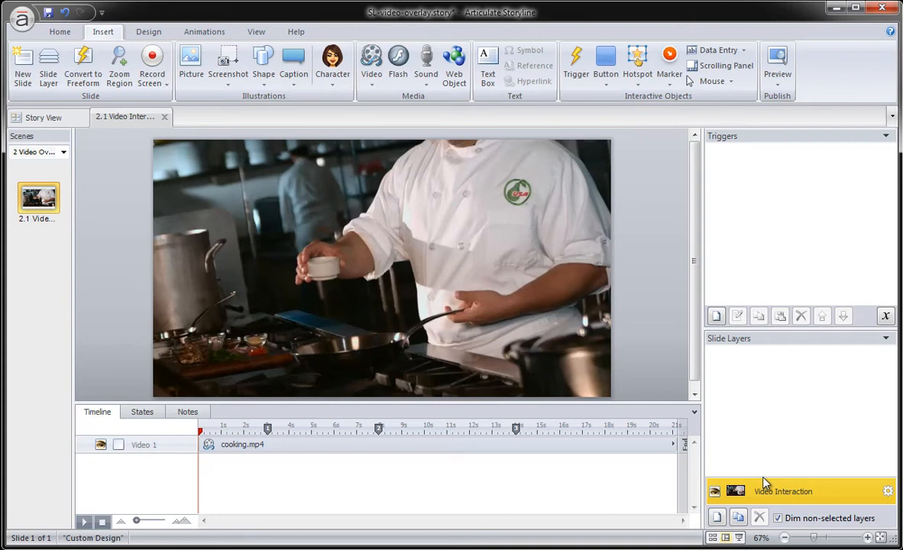
pyautogui.click(260, 77)
pyautogui.click(260, 165)
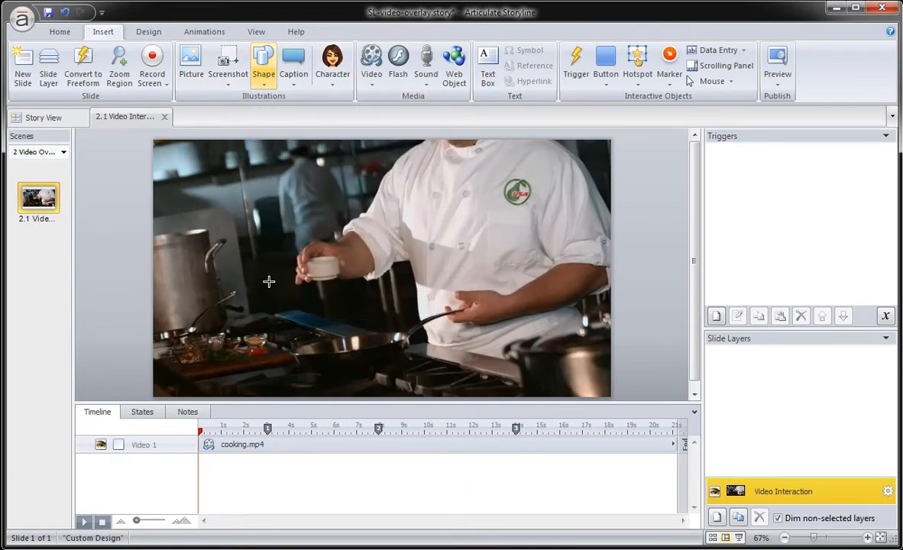
pyautogui.moveTo(249, 283); pyautogui.dragTo(277, 311)
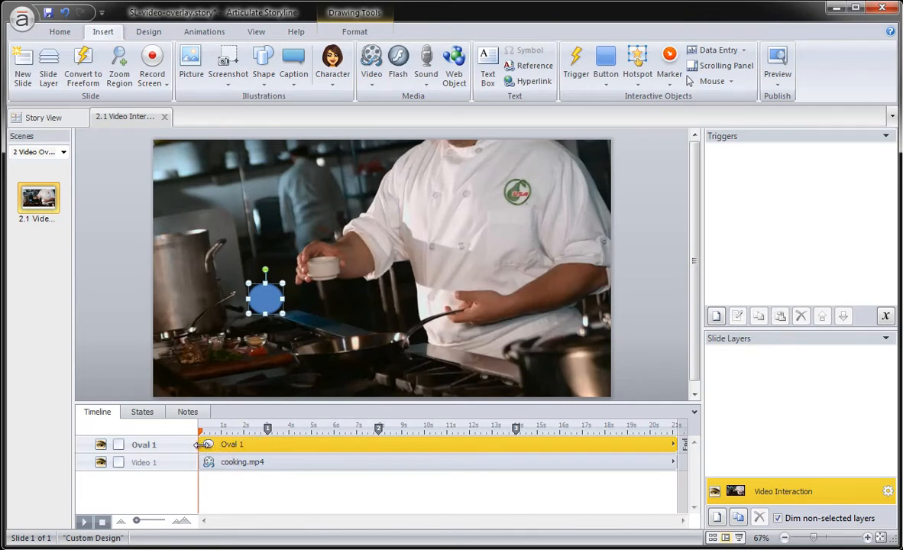
# Time the oval to appear at cue point 1 and end at about 7.5 s, just before cue point 2, instead of showing until the end.
pyautogui.moveTo(201, 444); pyautogui.dragTo(267, 451)
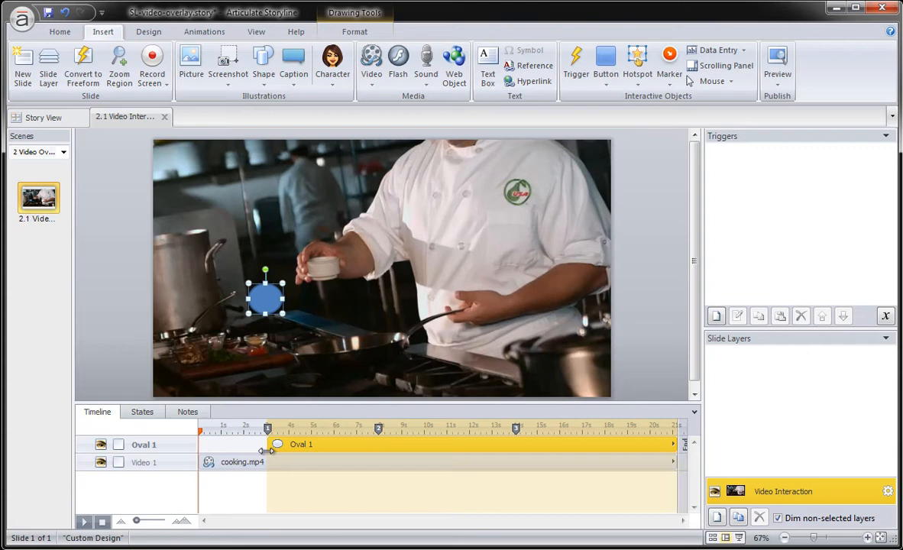
pyautogui.moveTo(266, 451); pyautogui.dragTo(268, 444)
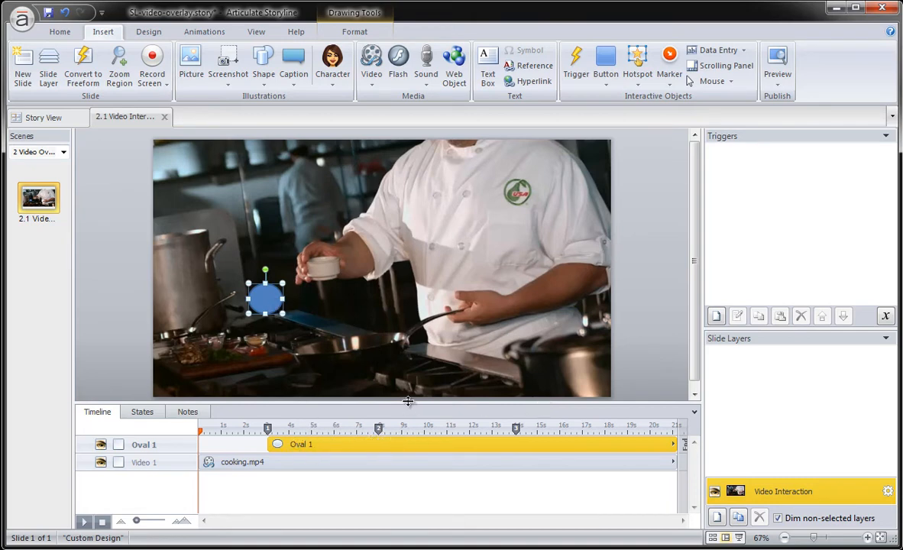
pyautogui.moveTo(408, 401); pyautogui.dragTo(428, 229)
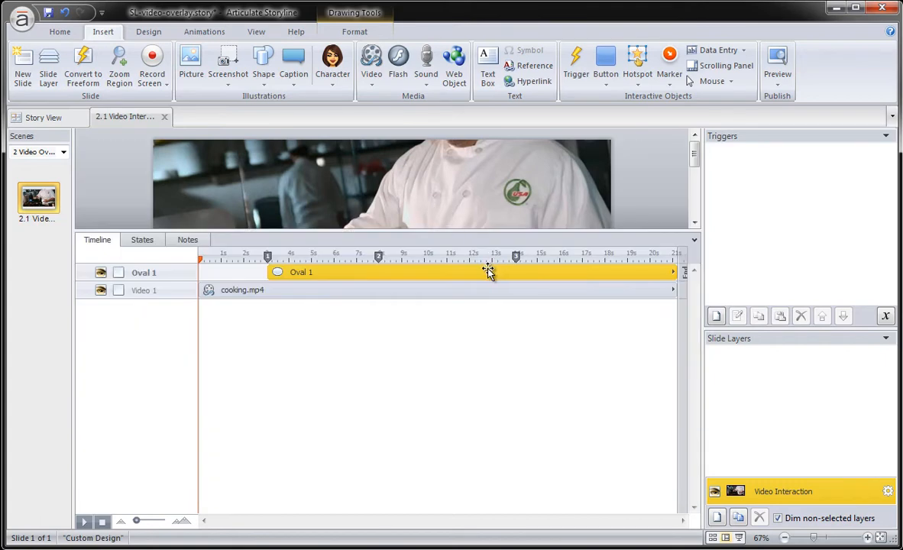
pyautogui.rightClick(459, 274)
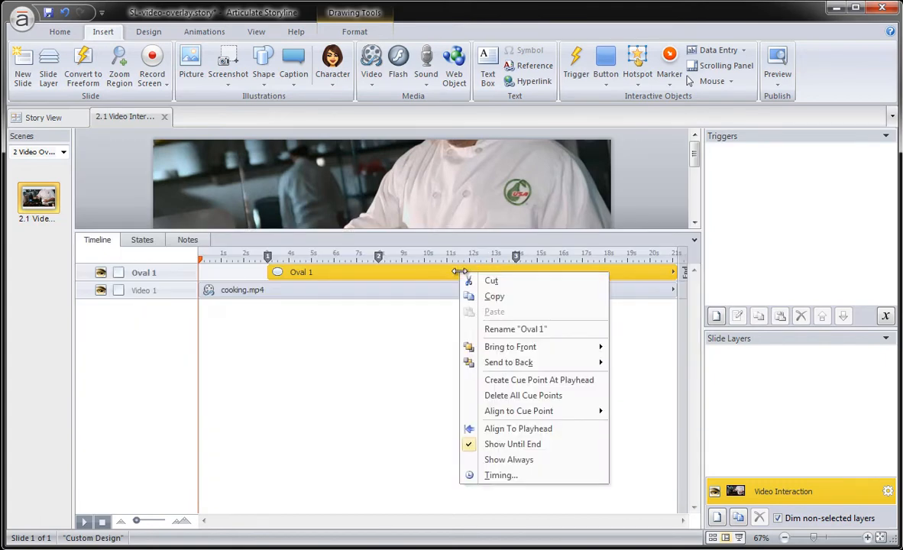
pyautogui.click(505, 445)
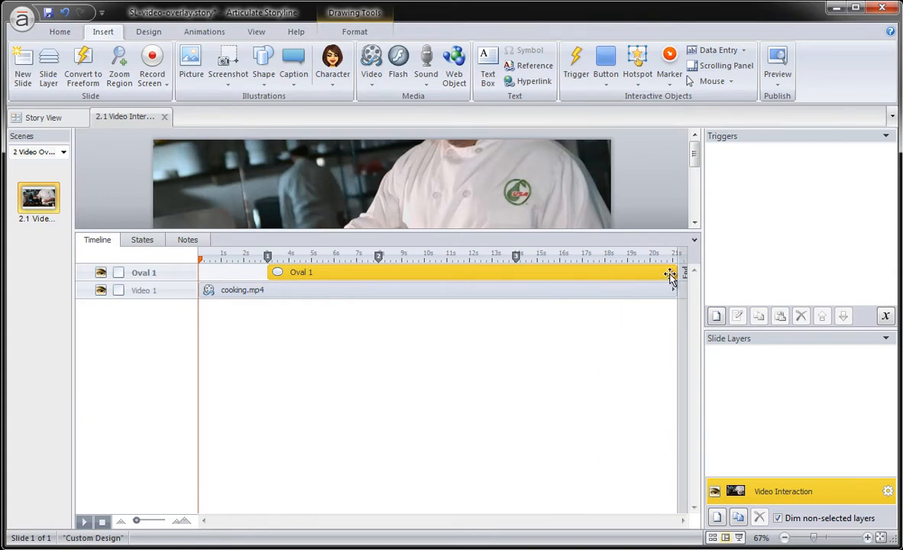
pyautogui.moveTo(676, 272); pyautogui.dragTo(369, 279)
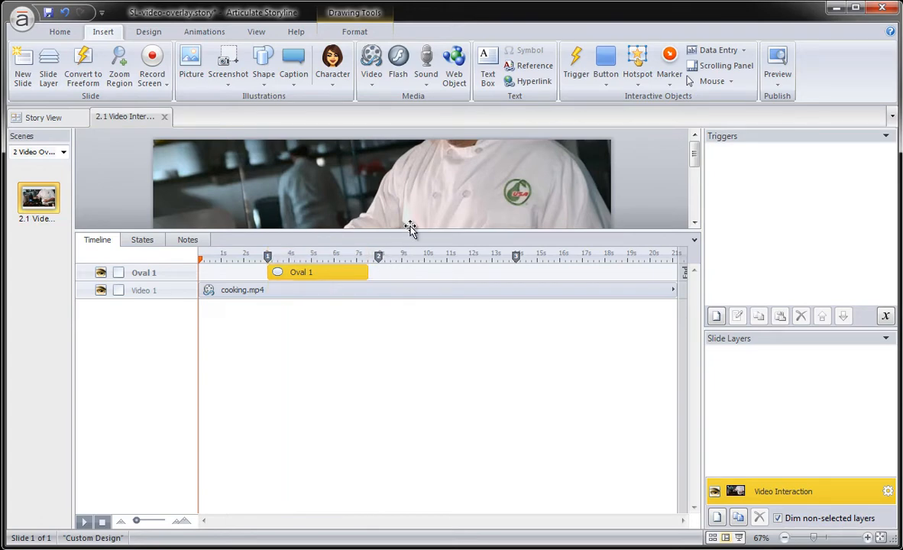
pyautogui.moveTo(412, 230); pyautogui.dragTo(413, 423)
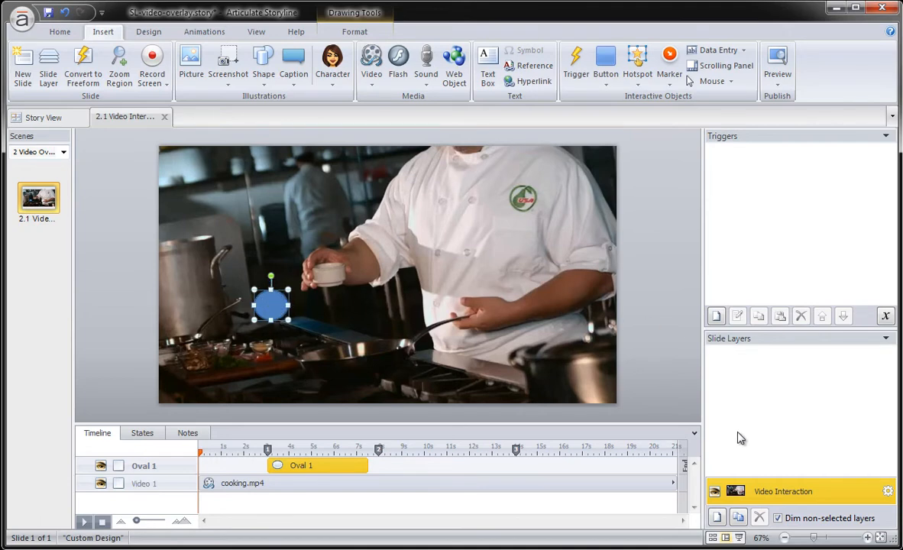
# Add a new slide layer and name it "Information Layer 01".
pyautogui.click(718, 518)
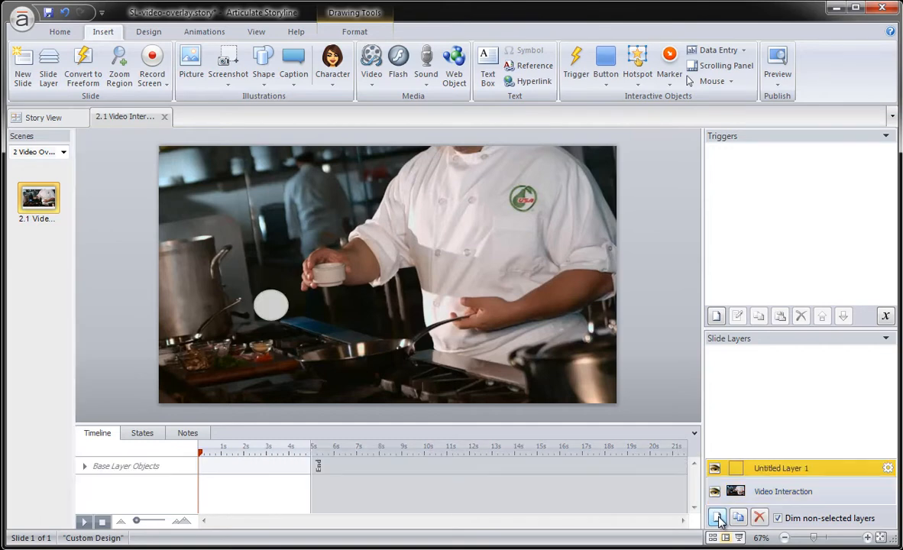
pyautogui.doubleClick(799, 469)
pyautogui.write('I')
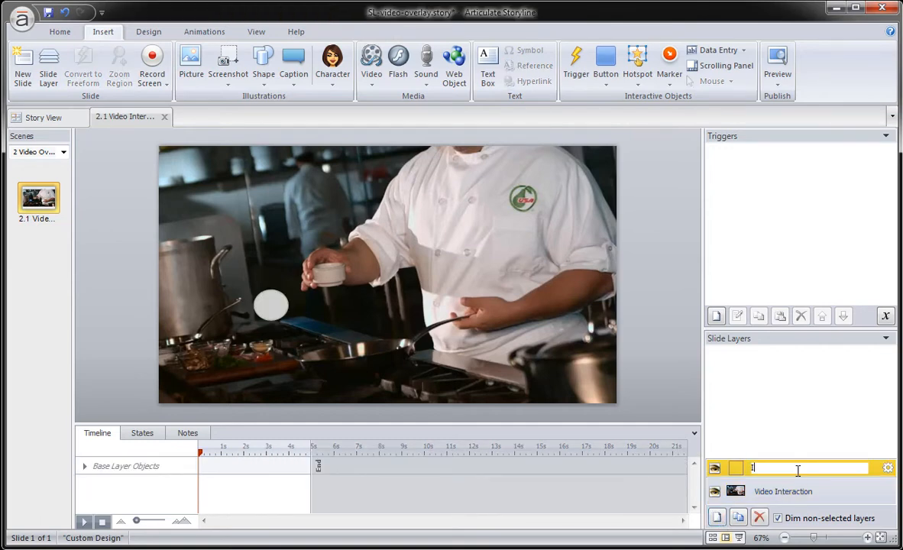
pyautogui.write('nformation Layer 01')
pyautogui.click(802, 432)
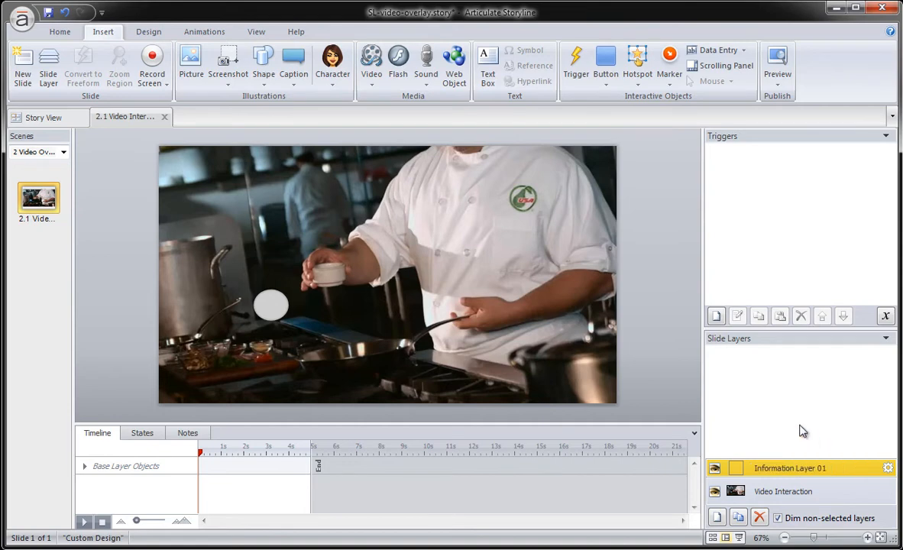
# Add a trigger to the oval on the Video Interaction base layer that shows Information Layer 01 when the user clicks it.
pyautogui.click(773, 495)
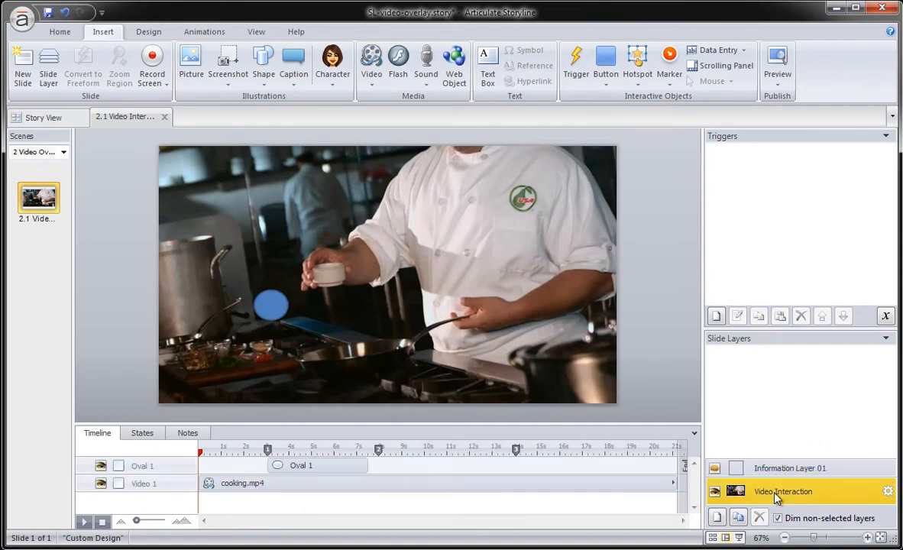
pyautogui.click(273, 305)
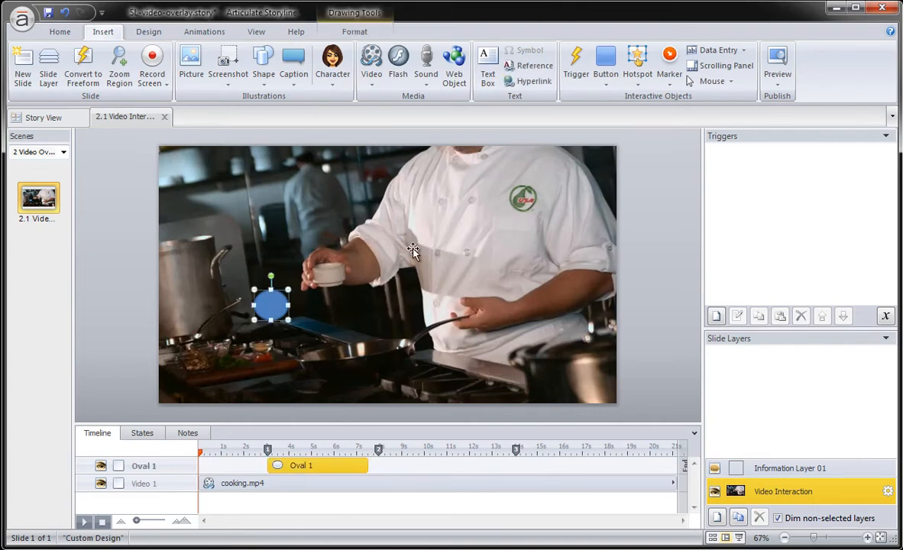
pyautogui.click(719, 316)
pyautogui.click(548, 76)
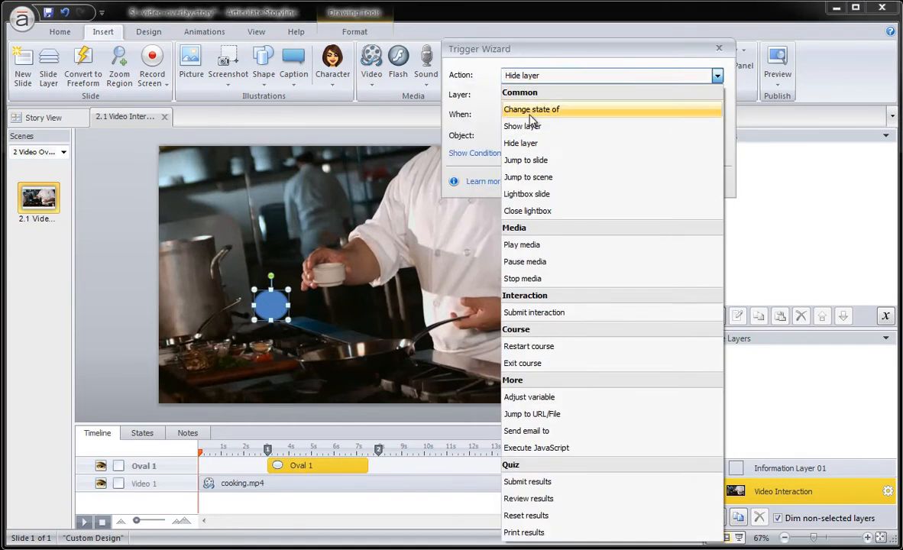
pyautogui.click(531, 126)
pyautogui.click(535, 96)
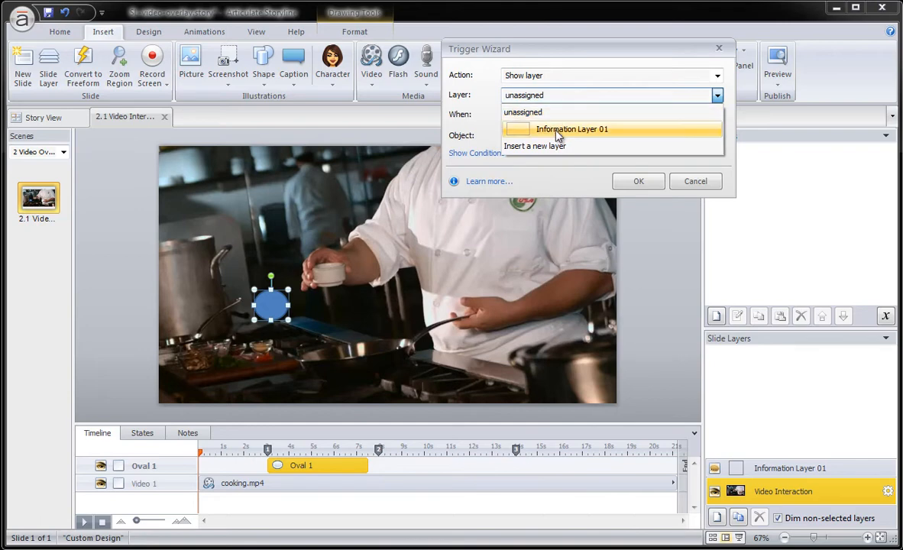
pyautogui.click(555, 128)
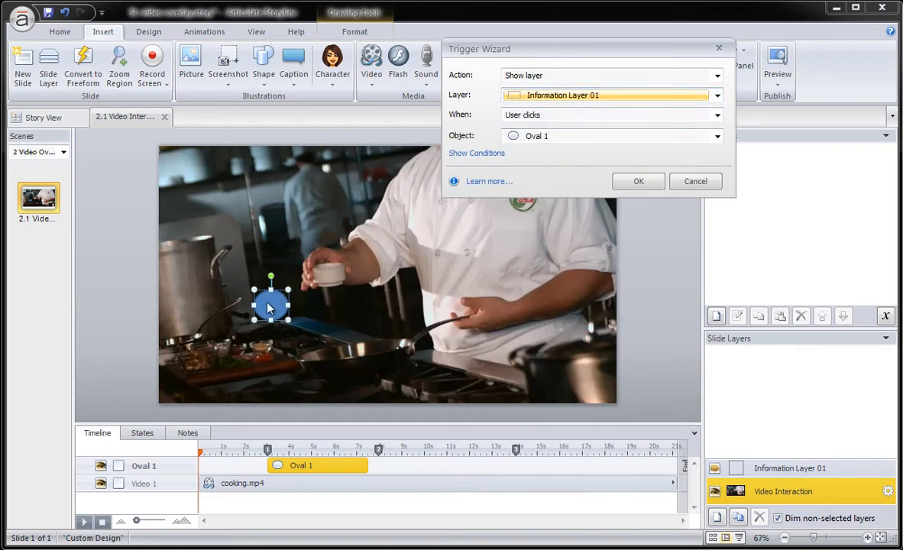
pyautogui.click(635, 181)
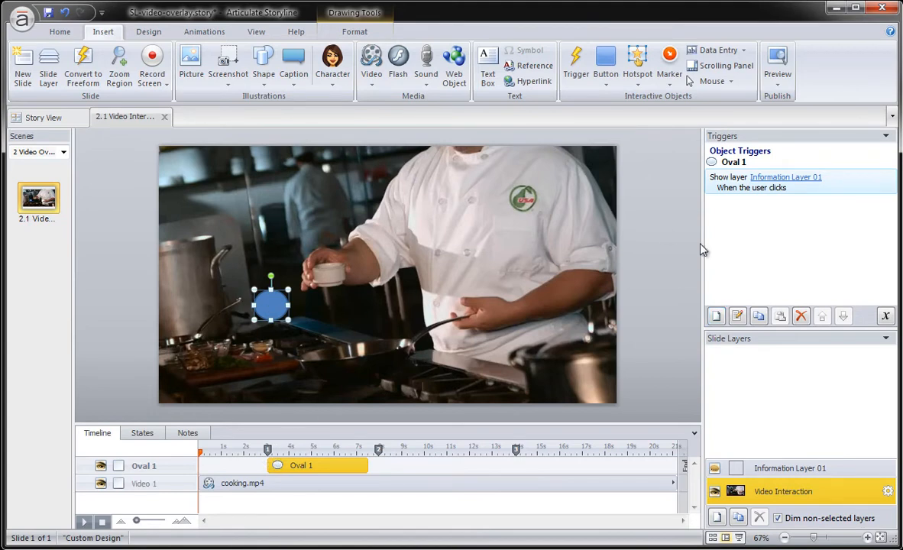
# On Information Layer 01, draw a large rectangle over the pot and ingredients area and label it "Information".
pyautogui.click(781, 470)
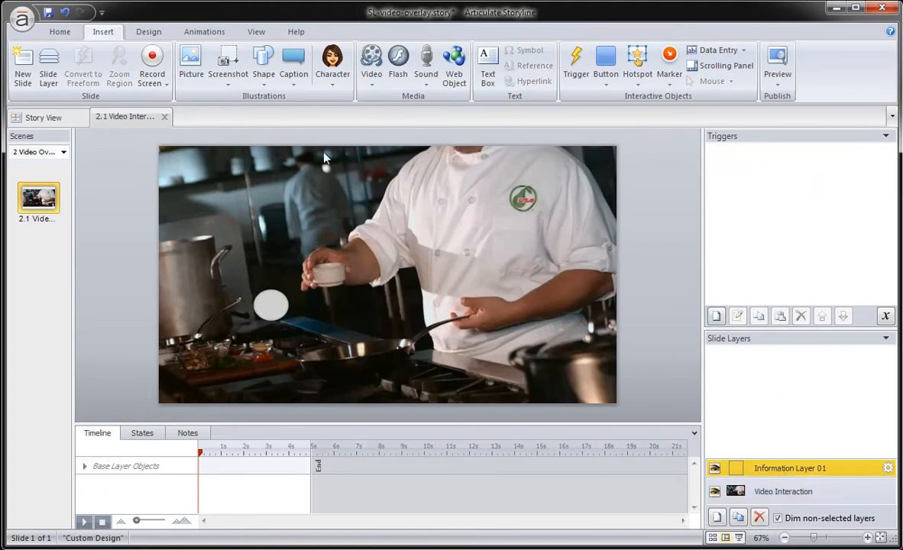
pyautogui.click(263, 65)
pyautogui.click(262, 137)
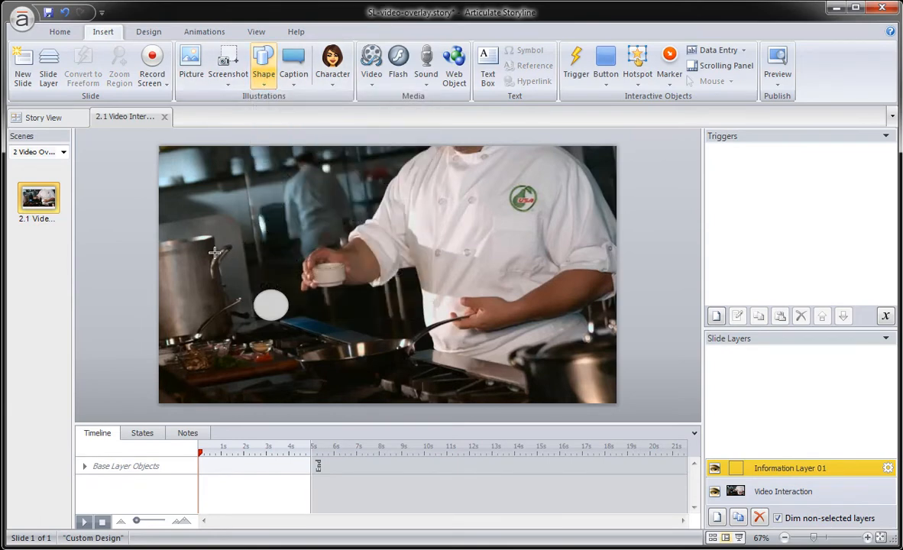
pyautogui.moveTo(174, 241)
pyautogui.mouseDown()
pyautogui.moveTo(303, 367)
pyautogui.moveTo(312, 393)
pyautogui.mouseUp()
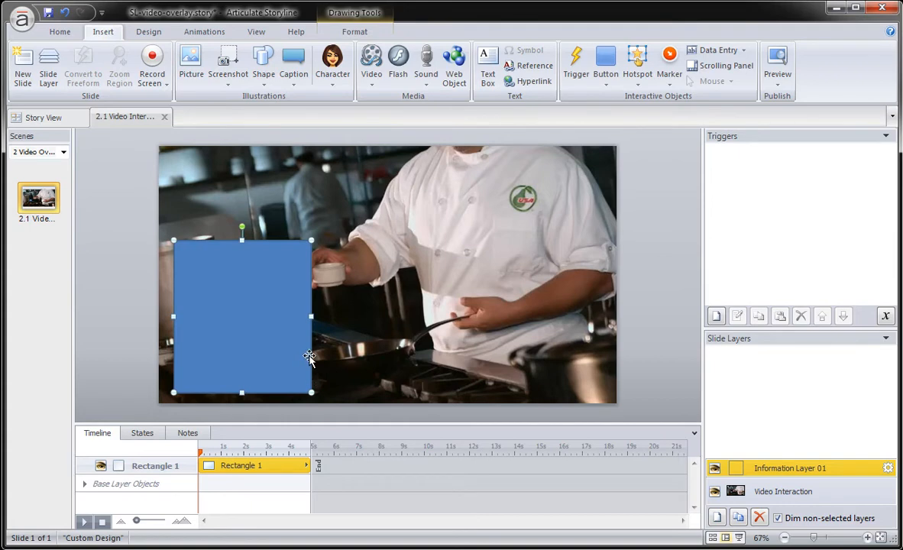
pyautogui.write('Information')
# Set the Information rectangle's solid fill transparency to 43%.
pyautogui.rightClick(268, 269)
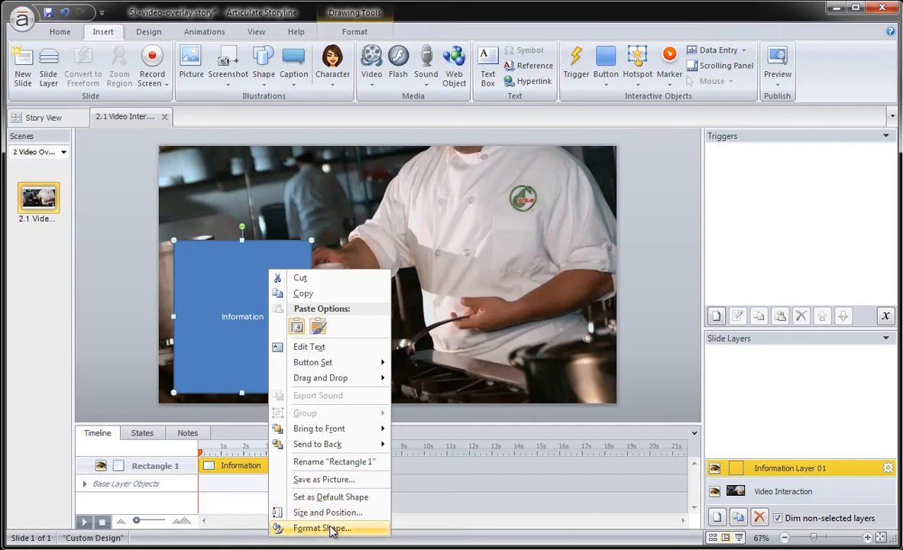
pyautogui.click(302, 490)
pyautogui.moveTo(648, 216); pyautogui.dragTo(665, 224)
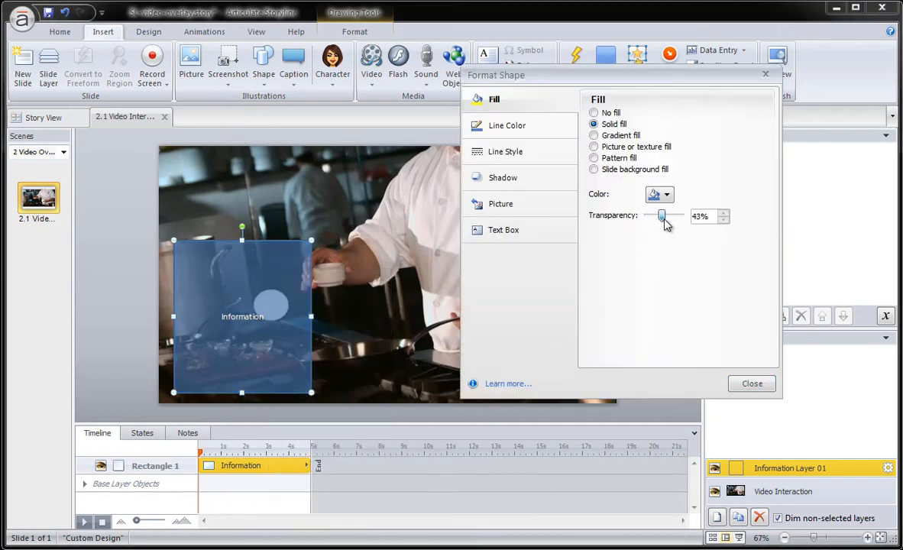
pyautogui.click(755, 384)
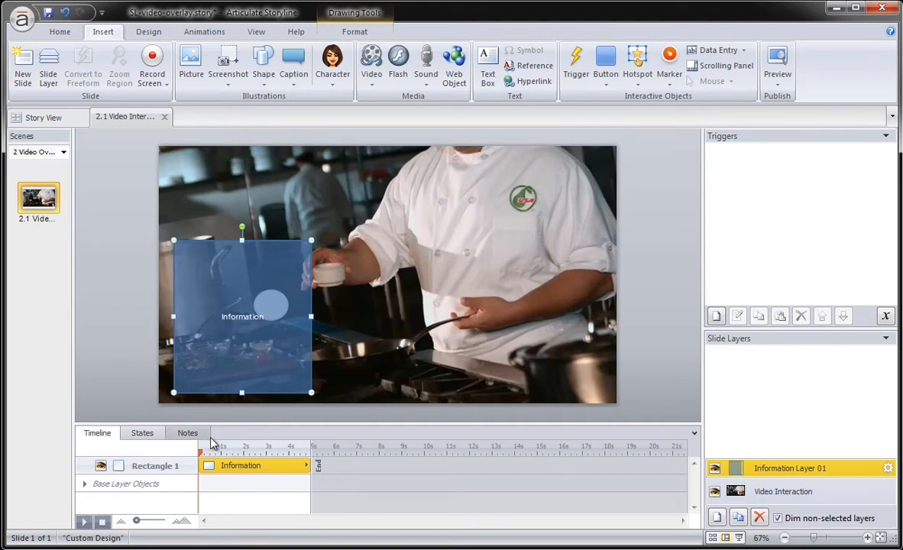
# Hide the base layer's Oval 1 while Information Layer 01 is displayed, leaving the base video shown.
pyautogui.moveTo(246, 424); pyautogui.dragTo(245, 371)
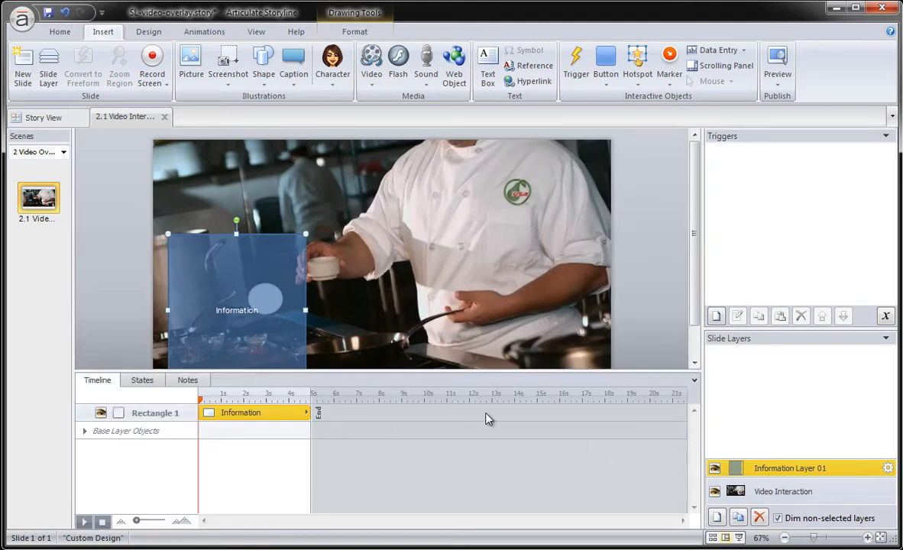
pyautogui.click(85, 431)
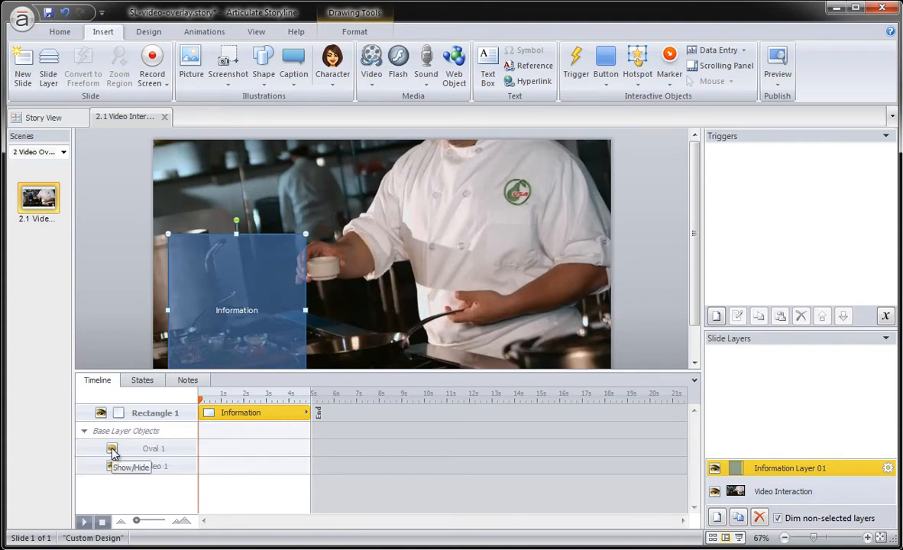
pyautogui.click(85, 431)
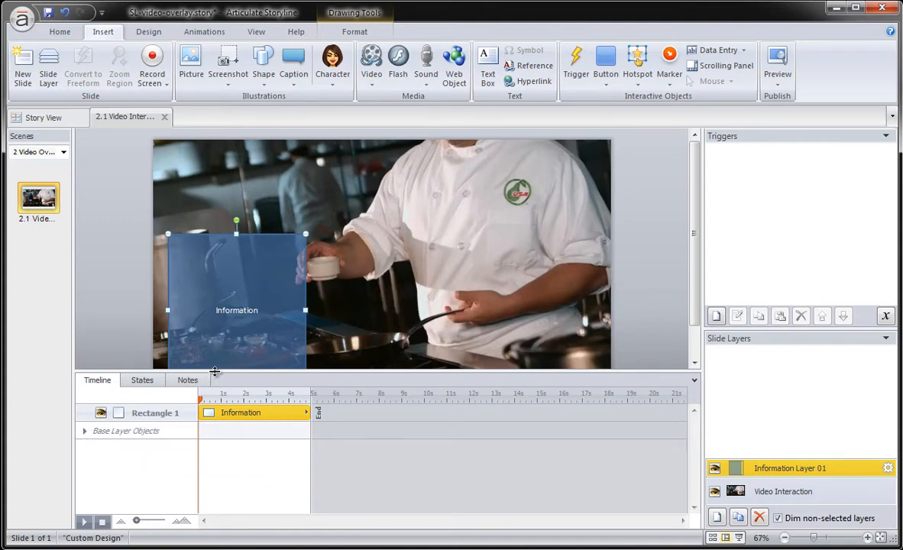
pyautogui.moveTo(215, 391); pyautogui.dragTo(210, 465)
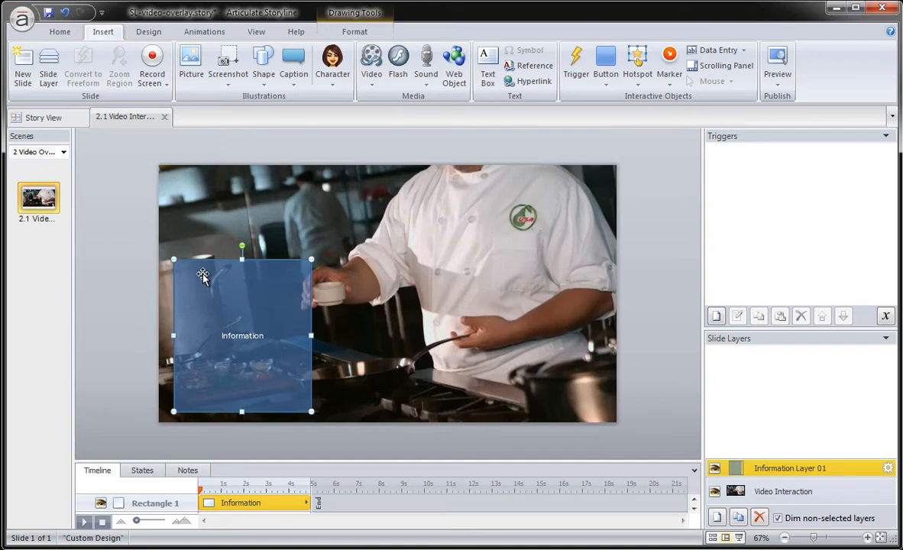
# Draw a small oval in the Information rectangle's upper-right corner and label it "x" as a close button.
pyautogui.click(261, 80)
pyautogui.click(273, 167)
pyautogui.moveTo(278, 265); pyautogui.dragTo(304, 290)
pyautogui.click(301, 298)
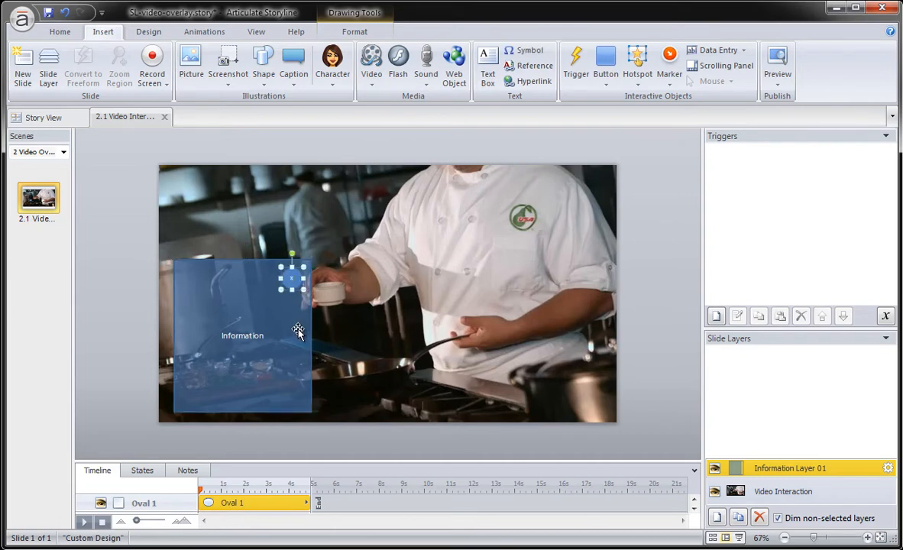
# Add a trigger to the "x" oval that hides this layer when the user clicks it.
pyautogui.click(715, 316)
pyautogui.click(556, 76)
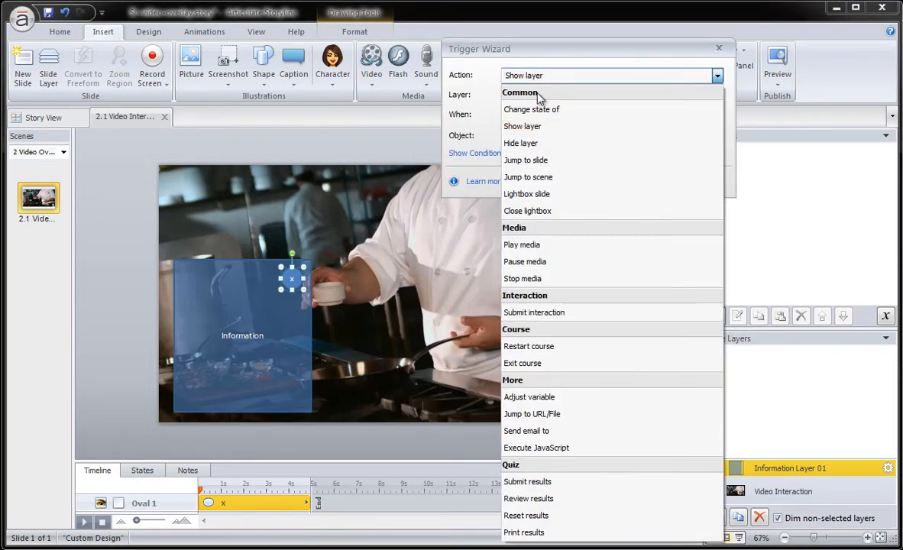
pyautogui.click(532, 143)
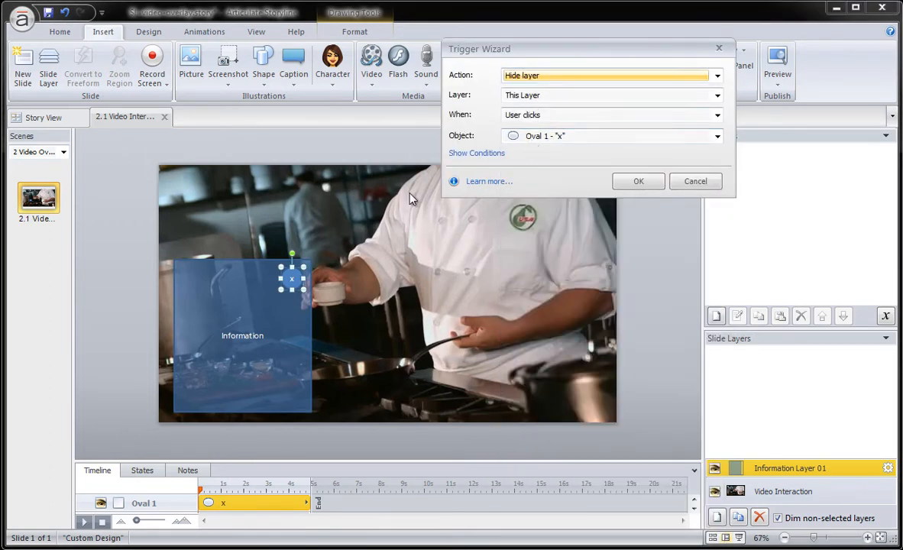
pyautogui.click(637, 182)
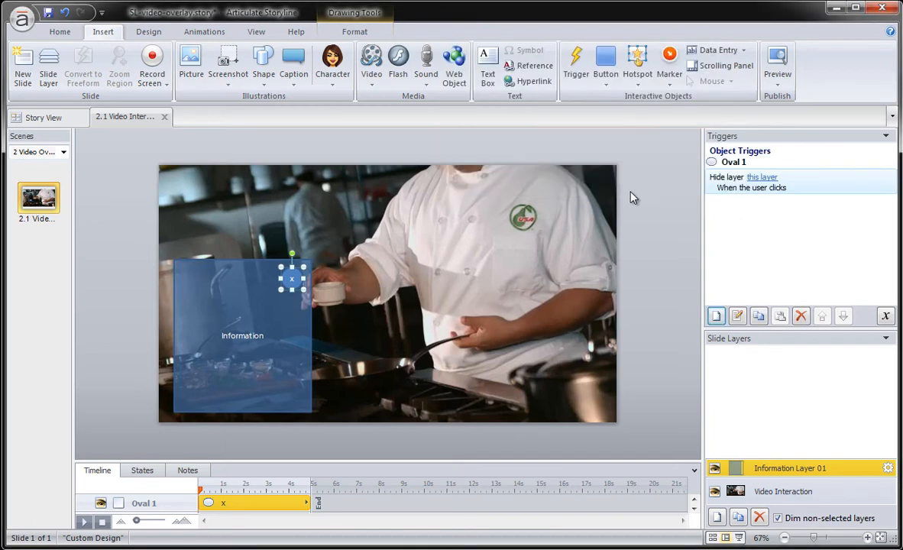
# Preview the current slide to check the video interaction.
pyautogui.click(778, 77)
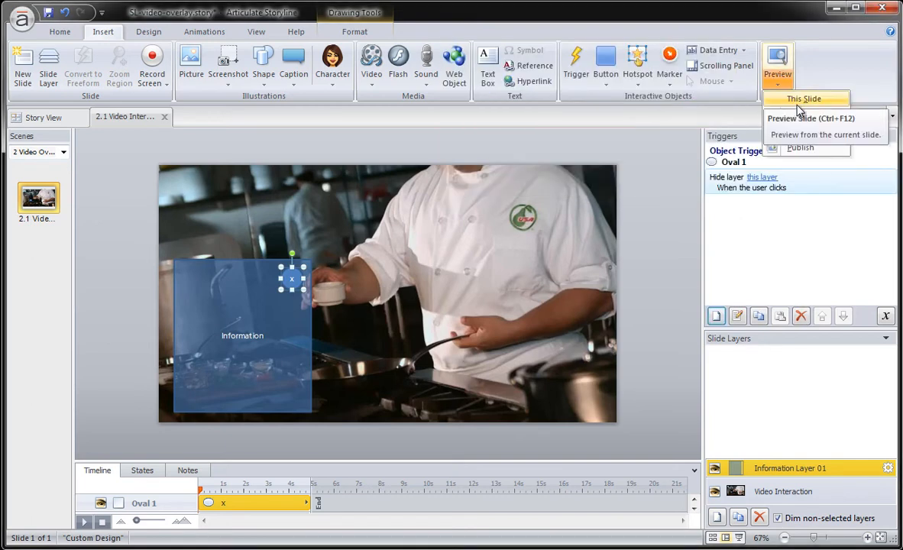
pyautogui.click(801, 99)
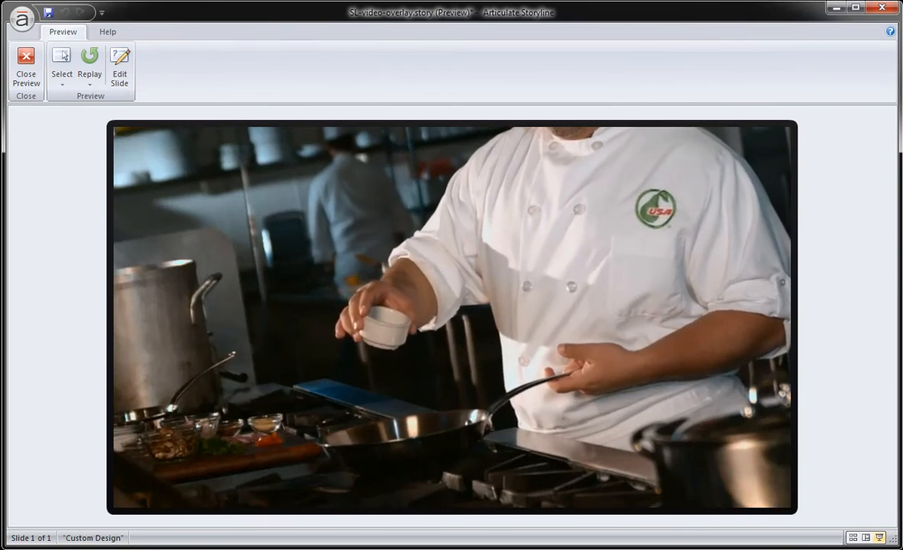
# Test opening the information layer and closing it with the "x" during the video, reopen it, and exit the preview.
pyautogui.click(276, 365)
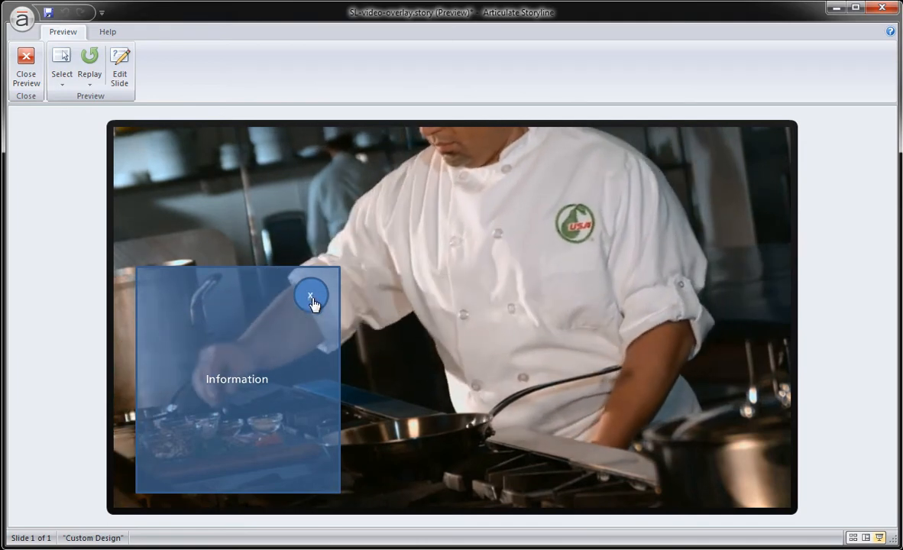
pyautogui.click(313, 302)
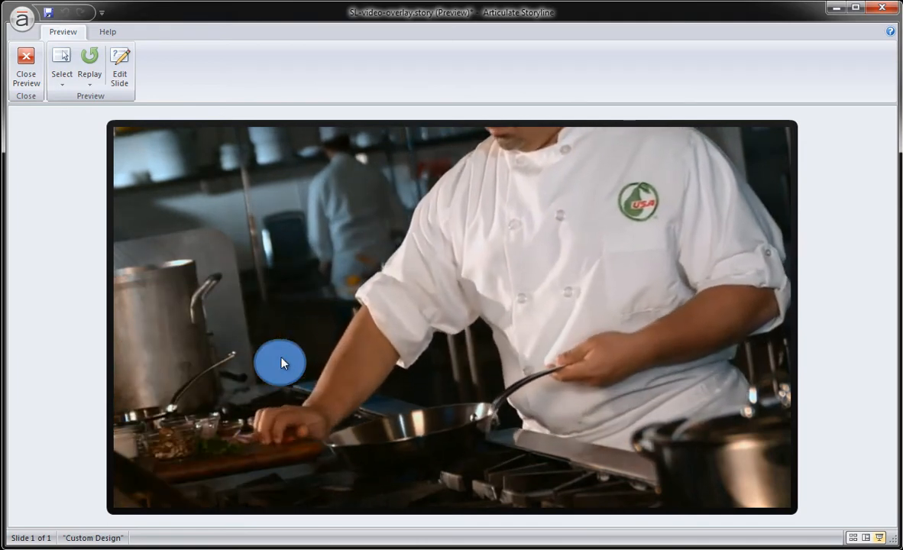
pyautogui.click(282, 364)
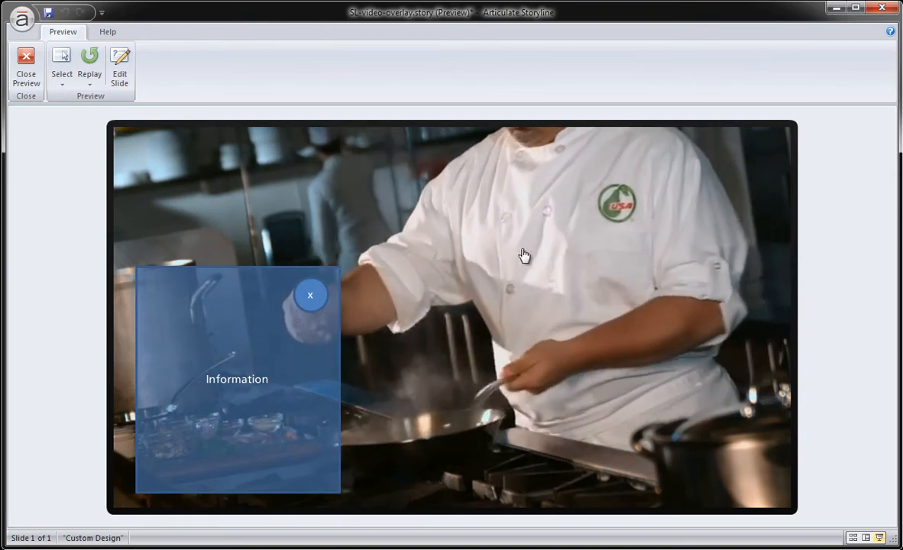
pyautogui.click(26, 69)
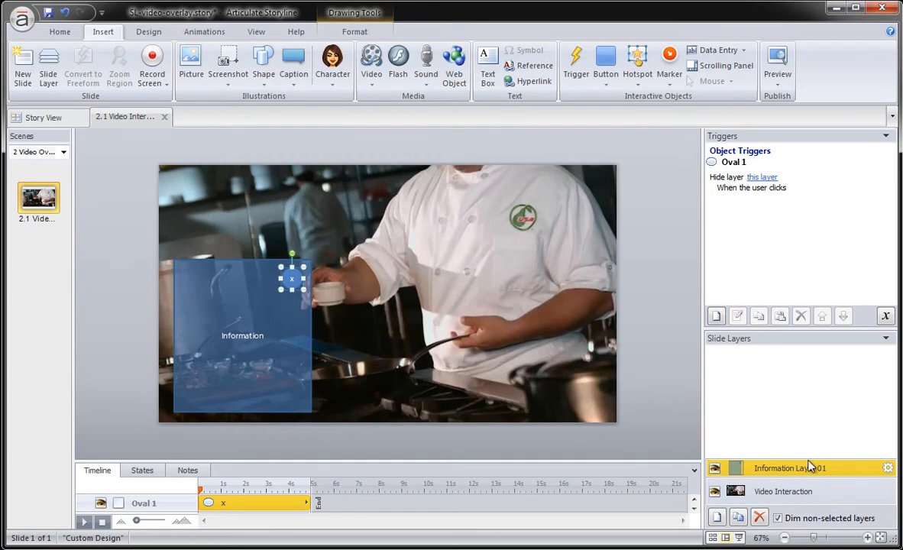
# Set Information Layer 01 to pause the timeline of the base layer and preview the slide.
pyautogui.click(888, 469)
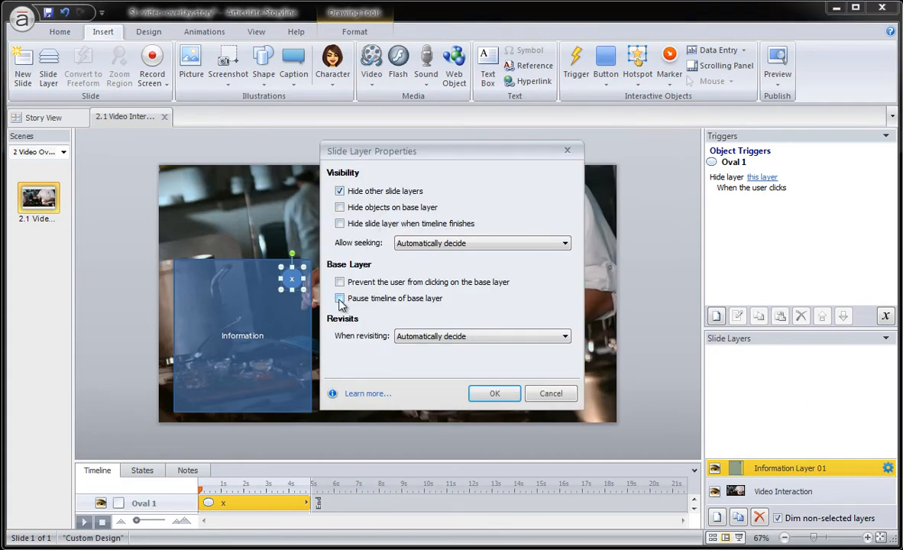
pyautogui.click(501, 394)
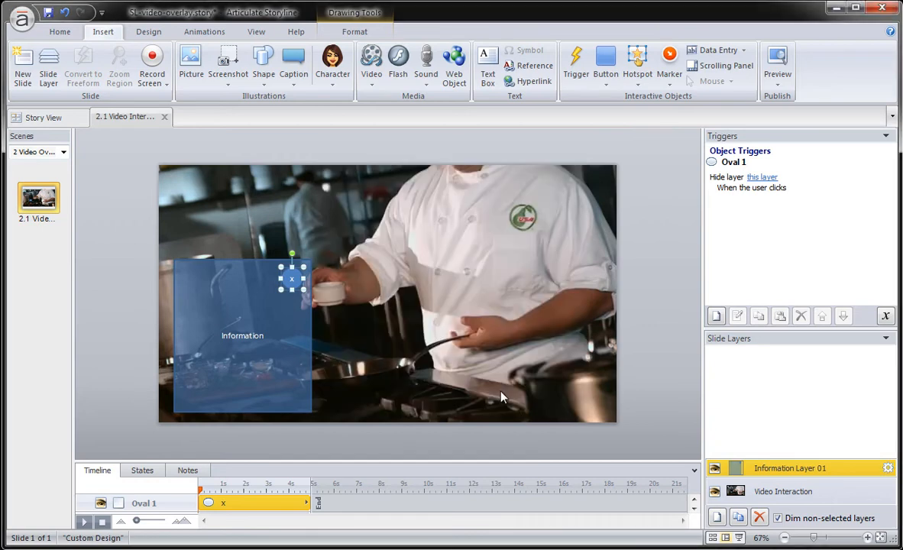
pyautogui.click(781, 90)
pyautogui.click(790, 97)
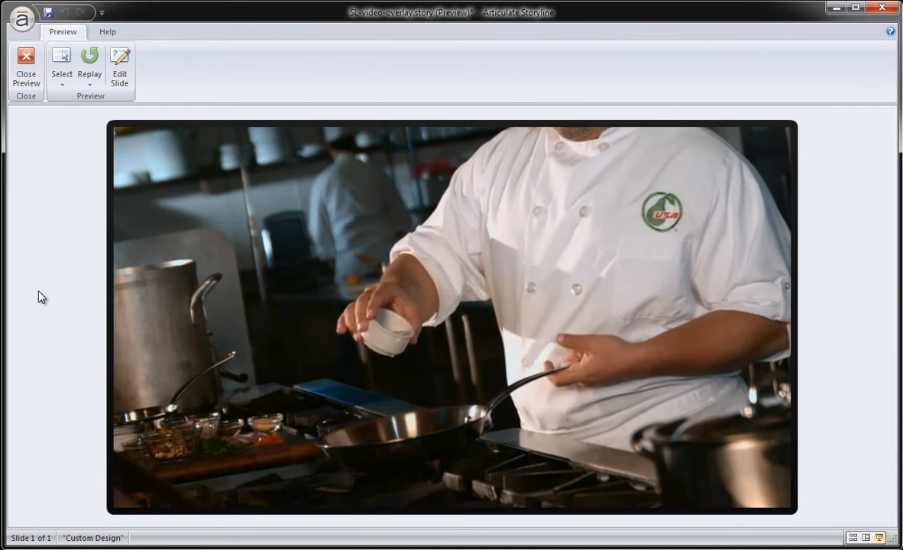
# Open the information layer from the timed oval to check that the video pauses, close it, and exit the preview.
pyautogui.click(284, 367)
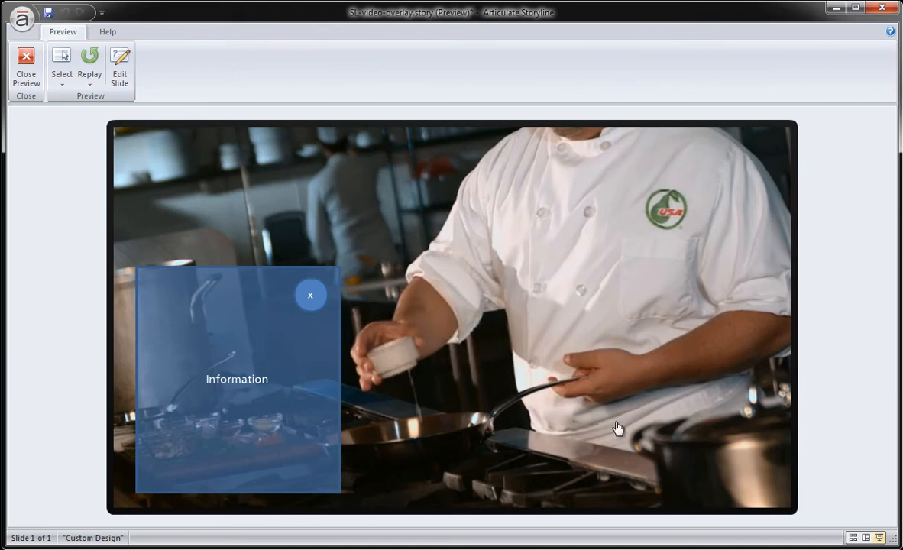
pyautogui.click(312, 299)
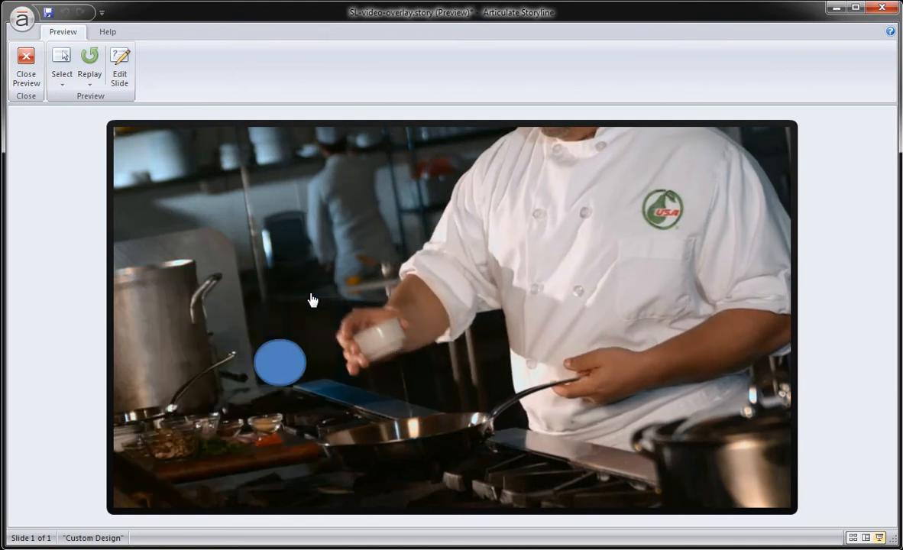
pyautogui.click(26, 67)
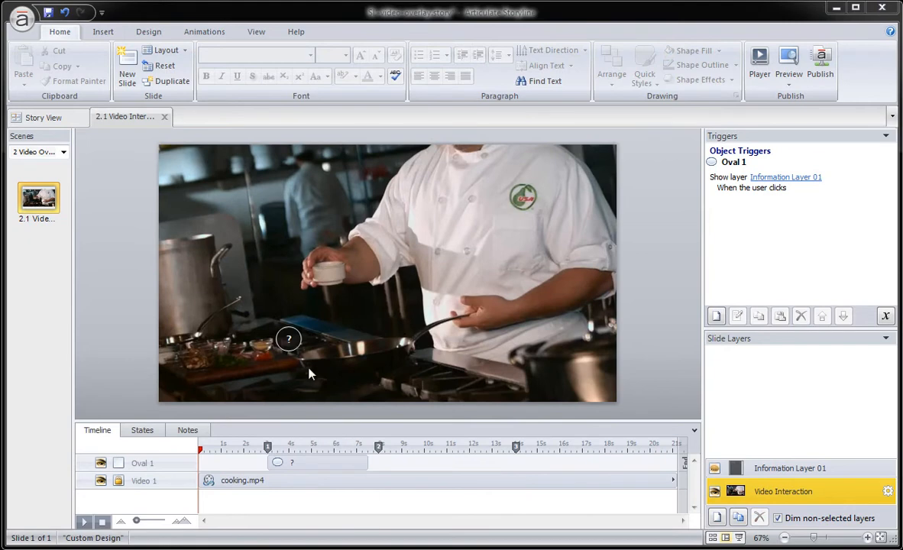
pyautogui.click(290, 336)
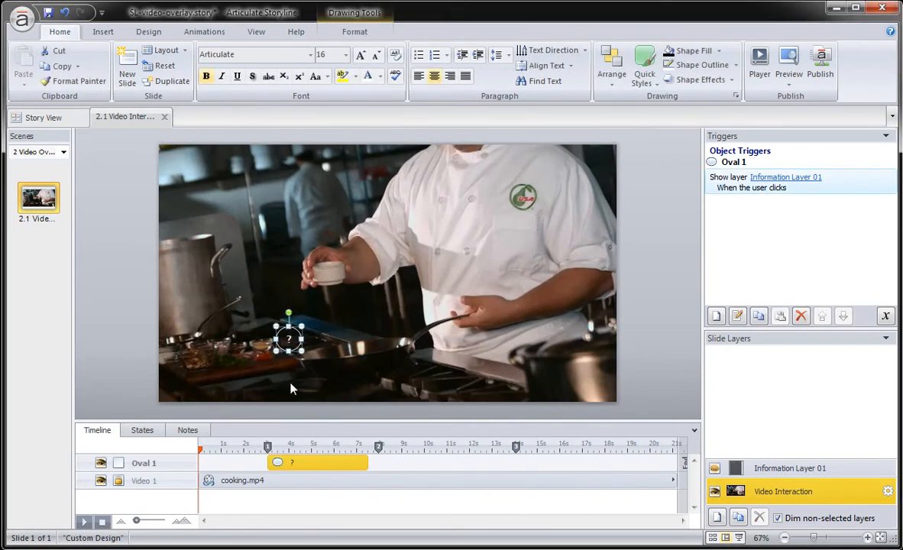
pyautogui.click(758, 465)
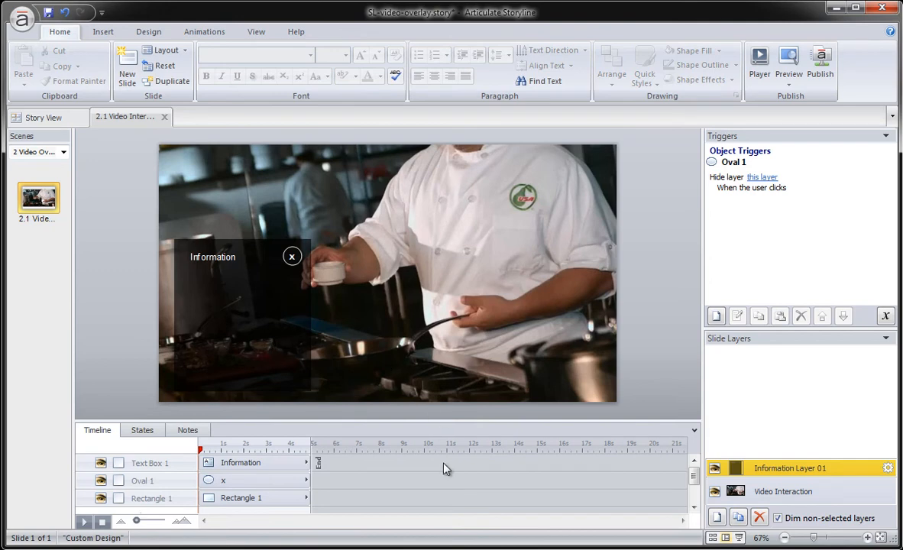
pyautogui.click(750, 492)
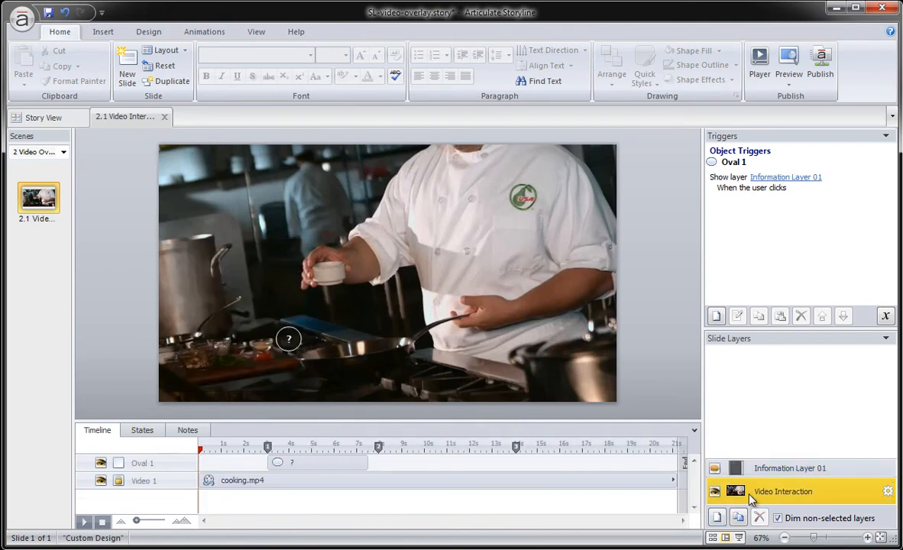
# Copy the "?" oval on the Video Interaction base layer and paste two duplicates onto the slide.
pyautogui.click(317, 464)
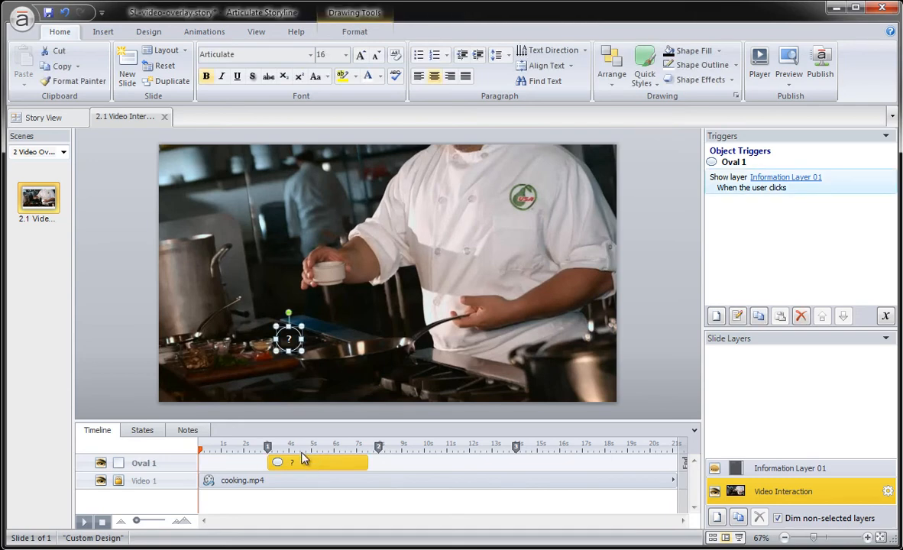
pyautogui.rightClick(302, 327)
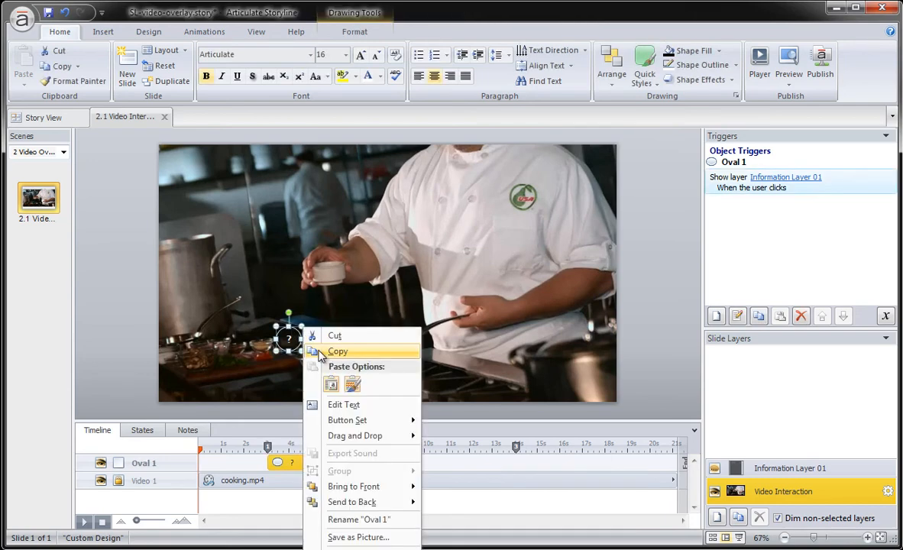
pyautogui.click(321, 348)
pyautogui.rightClick(199, 298)
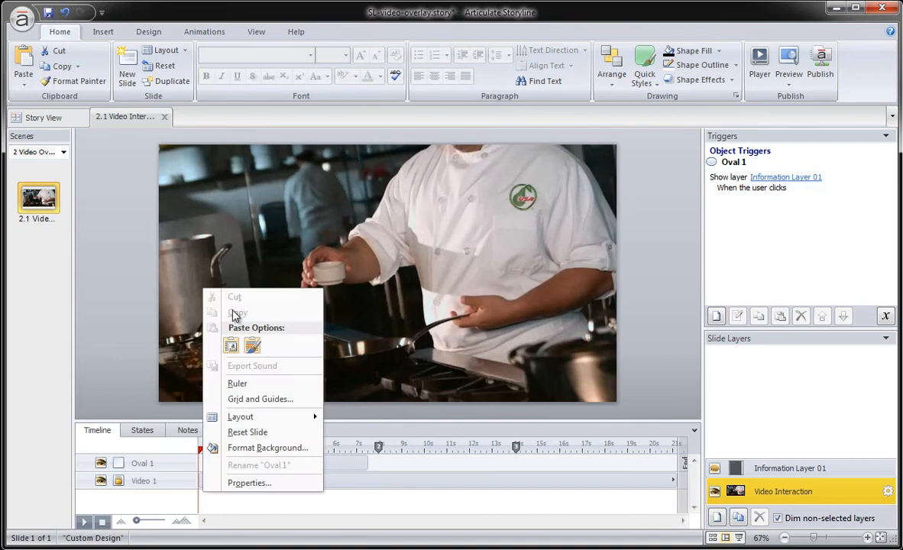
pyautogui.click(252, 349)
pyautogui.rightClick(290, 265)
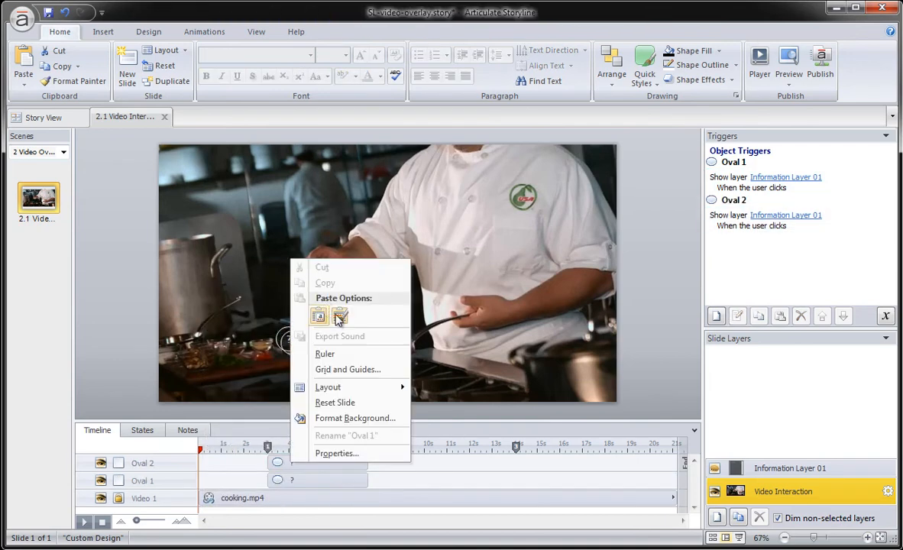
pyautogui.click(339, 316)
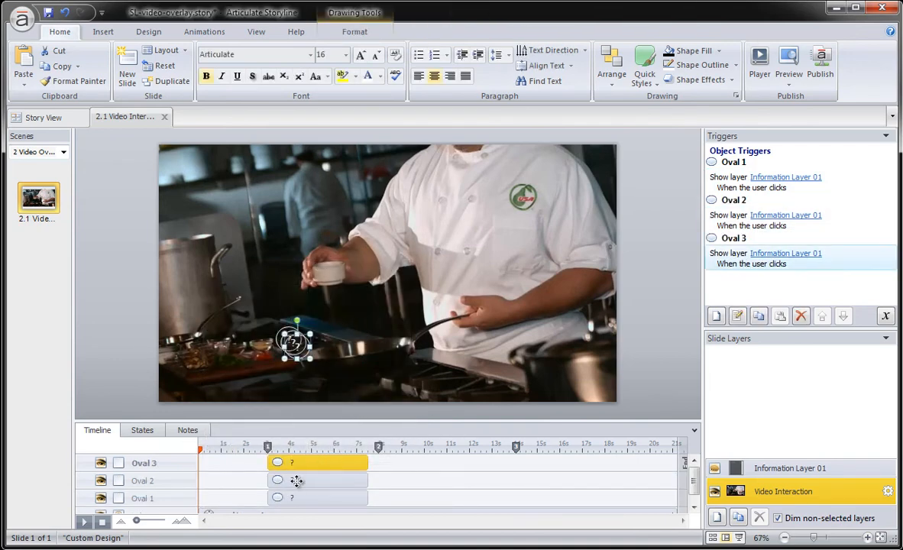
# Shift Oval 2 in time to start at cue point 2 and Oval 3 to start at cue point 3.
pyautogui.moveTo(297, 480)
pyautogui.mouseDown()
pyautogui.moveTo(404, 476)
pyautogui.moveTo(390, 476)
pyautogui.mouseUp()
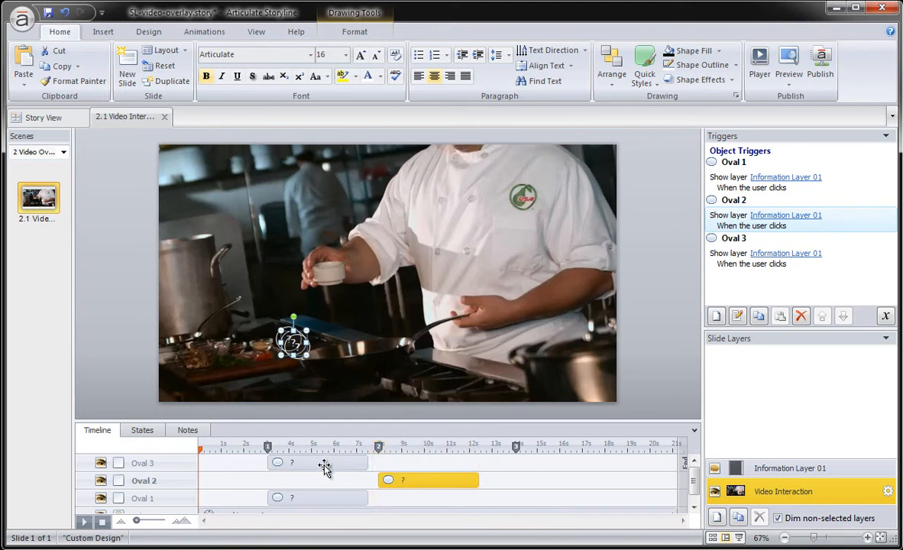
pyautogui.moveTo(322, 465); pyautogui.dragTo(568, 463)
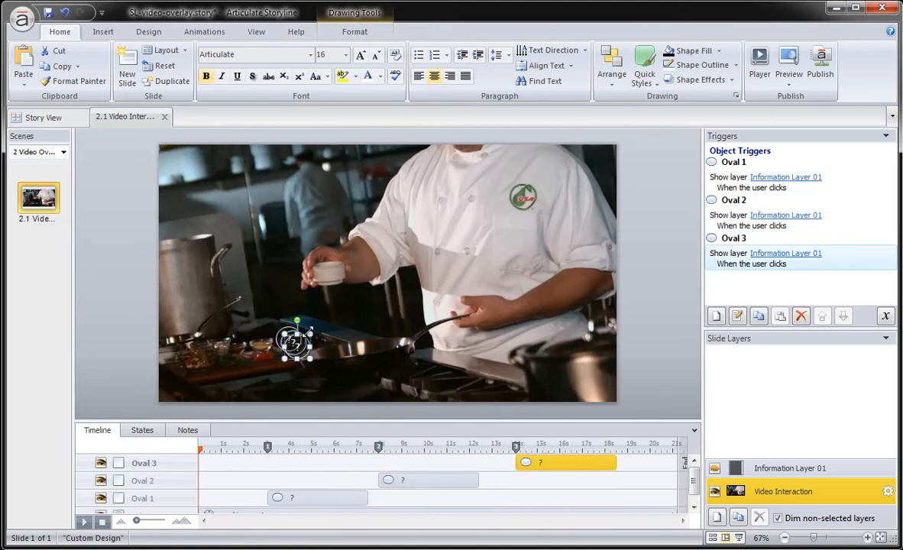
# Place Oval 3 beside the chef's hand and Oval 2 just above the pan, and extend Oval 2's duration to about 13 s.
pyautogui.moveTo(301, 342); pyautogui.dragTo(305, 286)
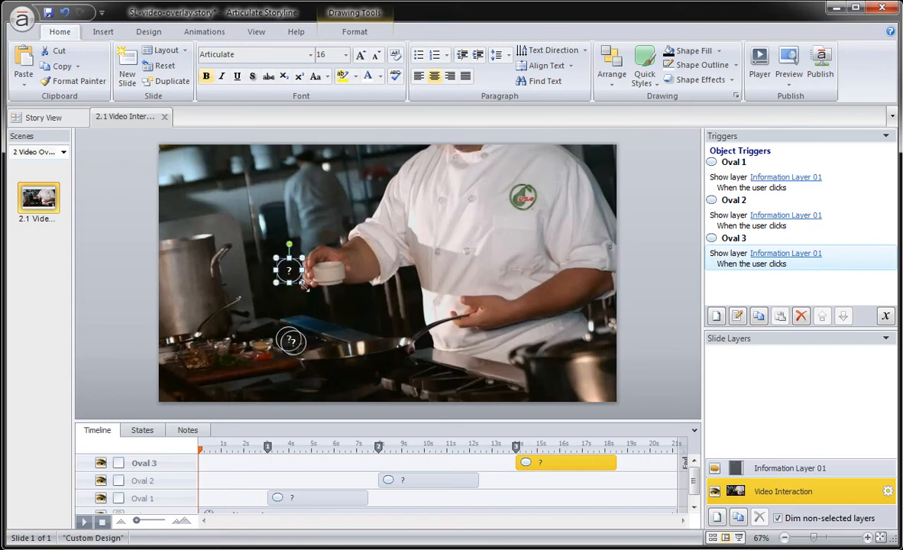
pyautogui.click(300, 339)
pyautogui.moveTo(300, 339); pyautogui.dragTo(328, 314)
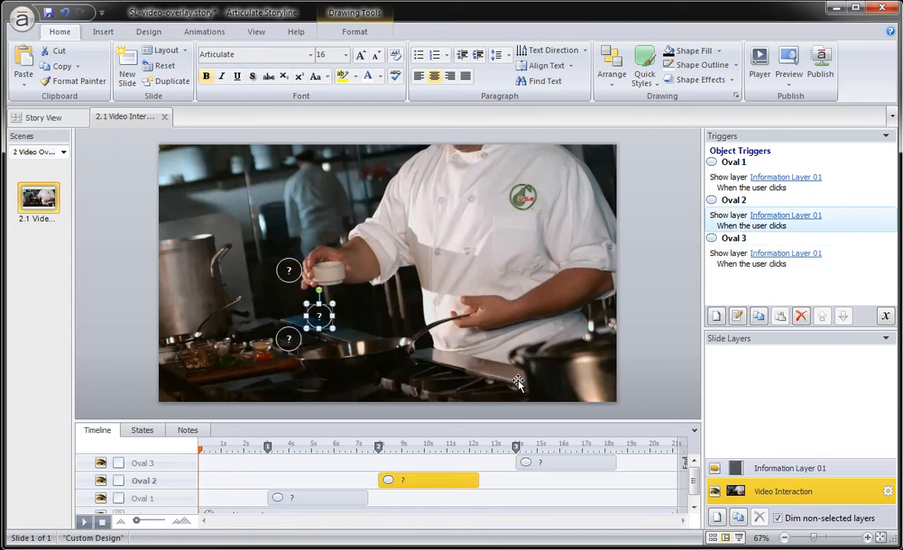
pyautogui.moveTo(477, 480); pyautogui.dragTo(495, 479)
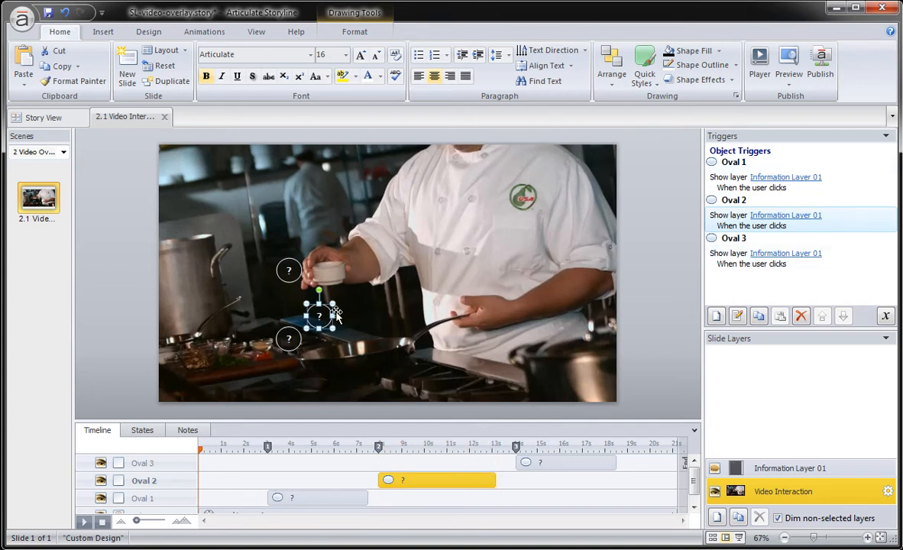
# Duplicate Information Layer 01 twice.
pyautogui.click(797, 470)
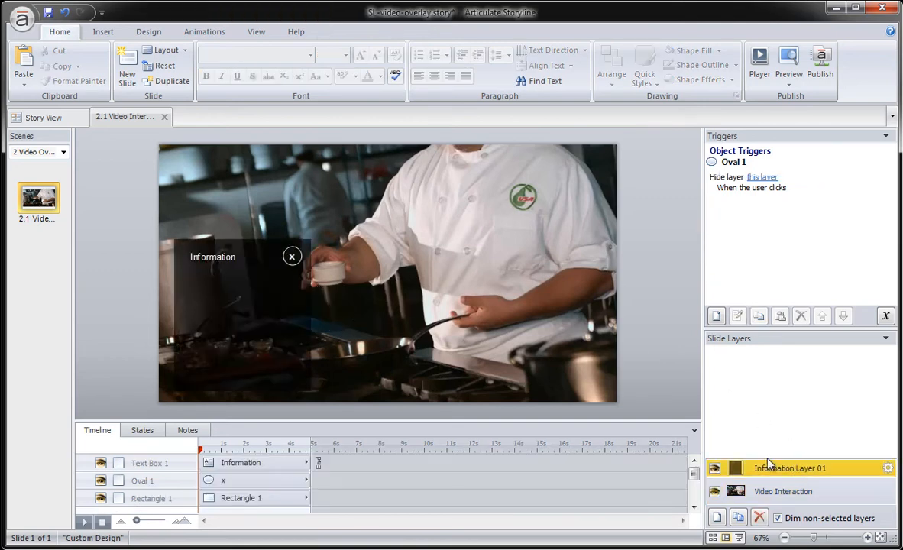
pyautogui.click(738, 518)
pyautogui.click(738, 518)
# Rename the first copy of the information layer as Information Layer 02.
pyautogui.click(828, 451)
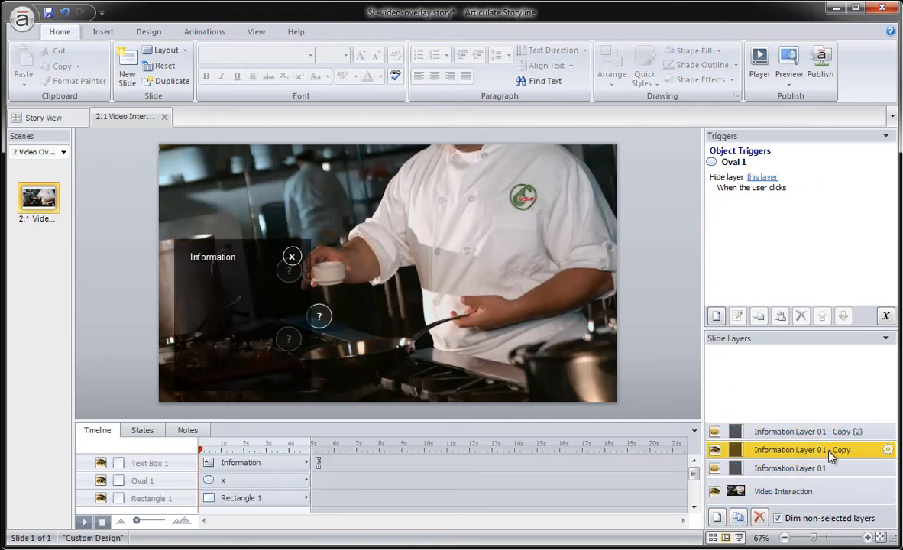
pyautogui.click(828, 451)
pyautogui.moveTo(823, 450); pyautogui.dragTo(868, 449)
pyautogui.press('BackSpace')
pyautogui.press('BackSpace')
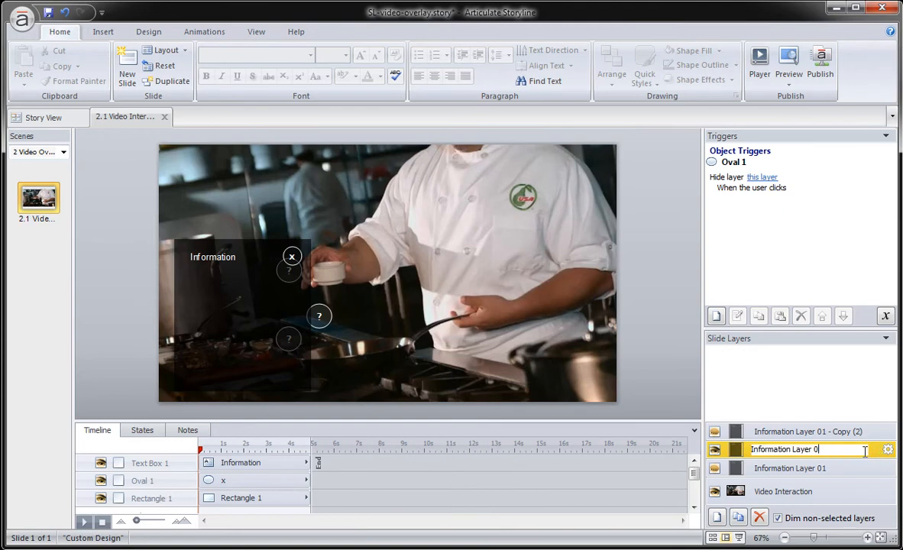
# Rename the second copy of the information layer as Information Layer 03.
pyautogui.click(840, 431)
pyautogui.click(841, 431)
pyautogui.moveTo(818, 431); pyautogui.dragTo(874, 438)
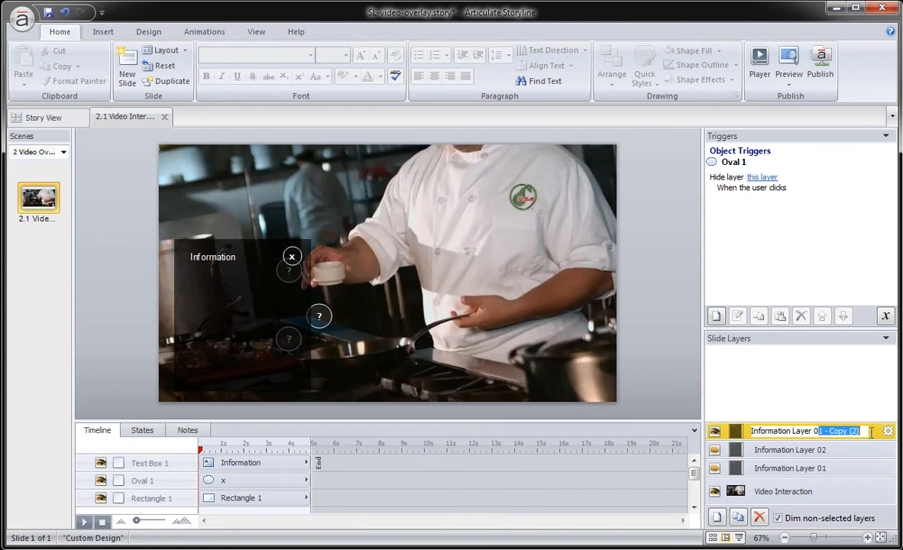
pyautogui.write('3')
pyautogui.press('Return')
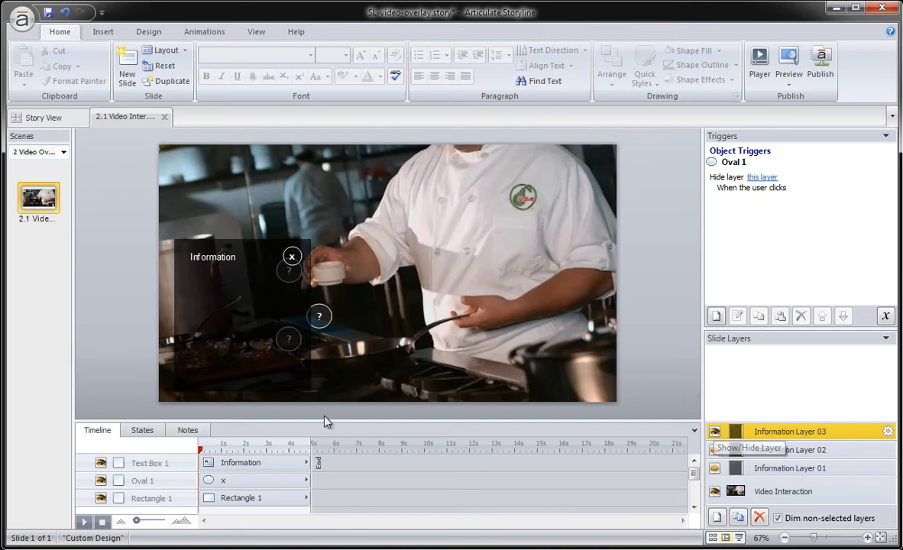
# Hide the base layer's Oval 1, Oval 2 and Oval 3 on both Information Layer 03 and Information Layer 02.
pyautogui.moveTo(325, 421); pyautogui.dragTo(327, 345)
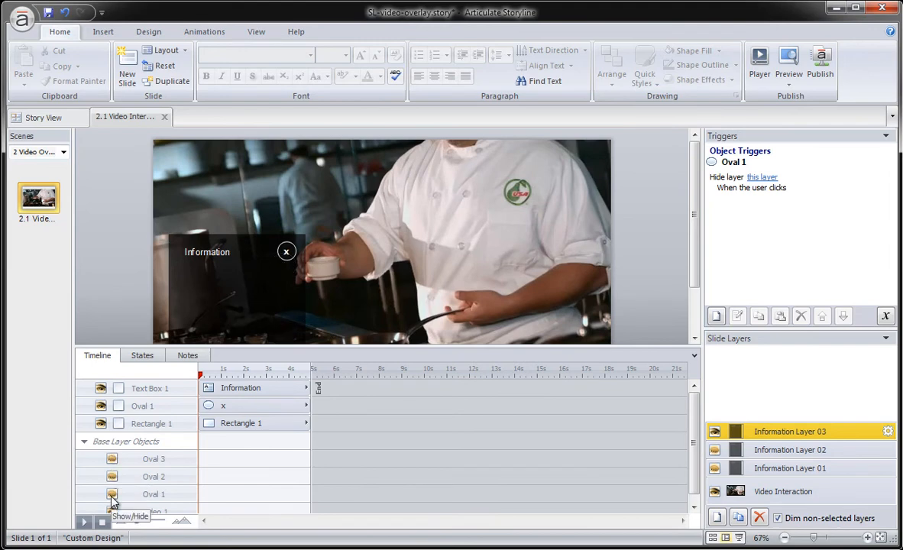
pyautogui.click(795, 451)
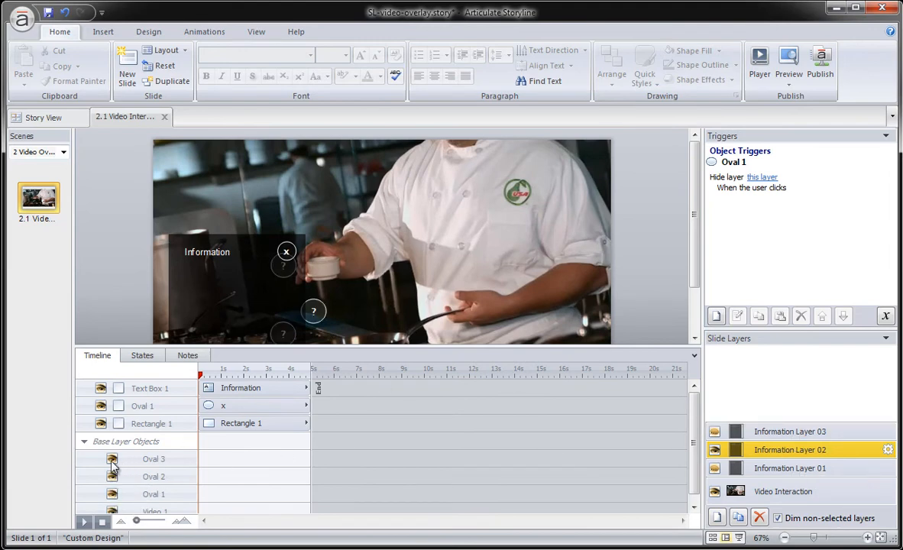
pyautogui.click(84, 442)
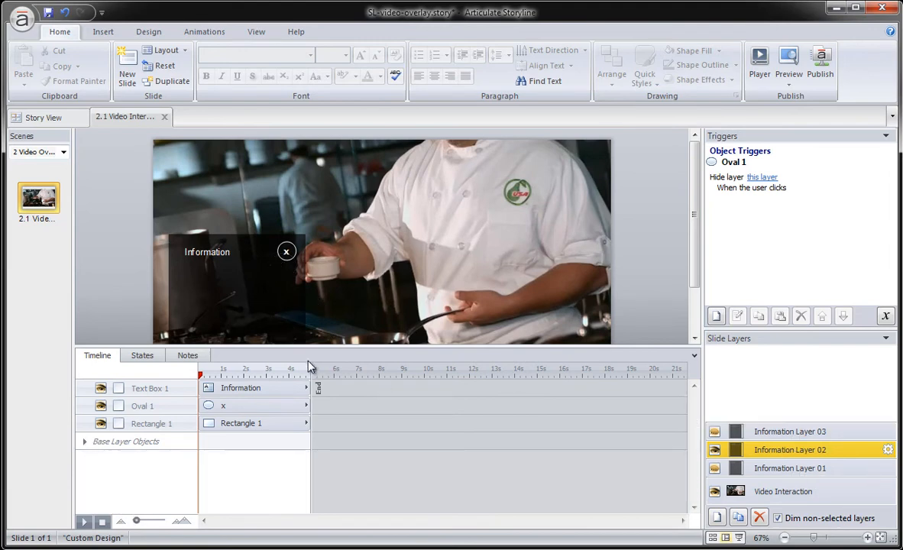
pyautogui.moveTo(314, 348); pyautogui.dragTo(316, 448)
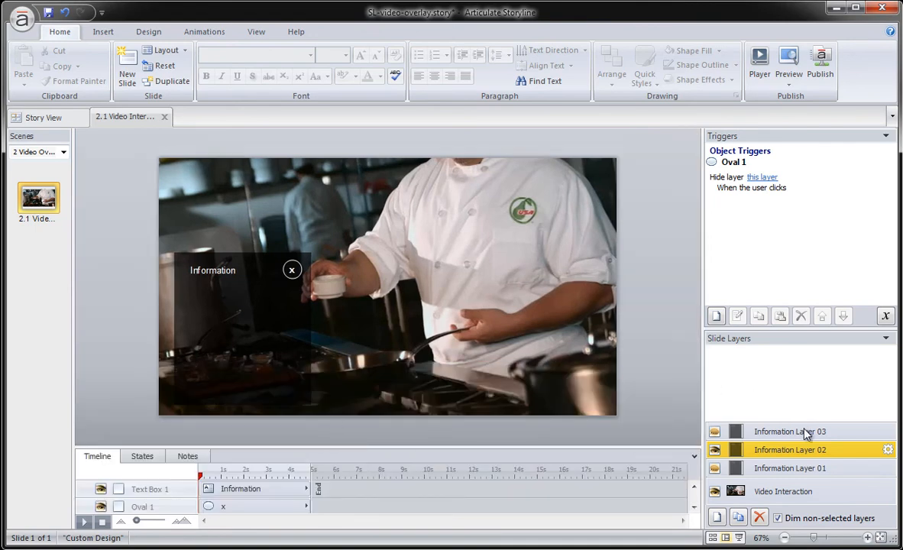
# On the Video Interaction base layer, make Oval 2 show Information Layer 02 and Oval 3 show Information Layer 03.
pyautogui.moveTo(804, 430); pyautogui.dragTo(795, 489)
pyautogui.click(787, 491)
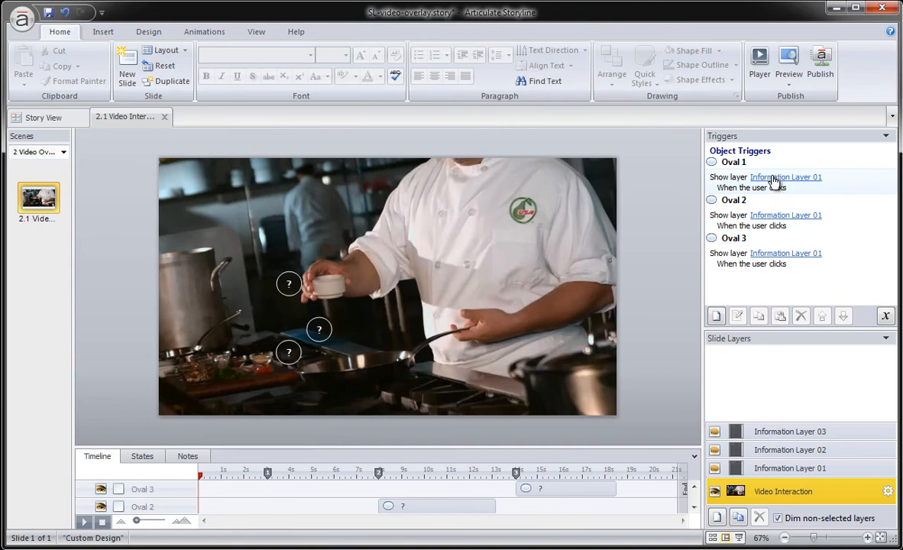
pyautogui.click(777, 220)
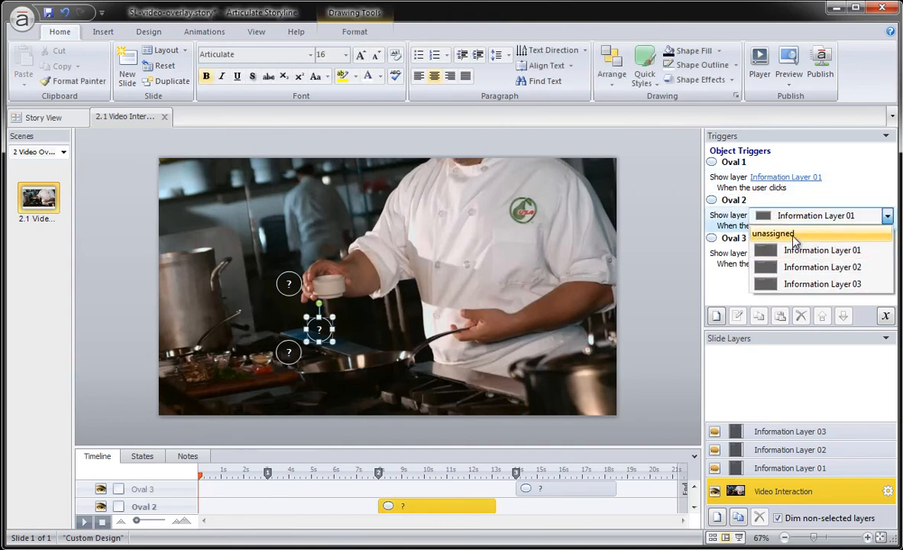
pyautogui.click(804, 268)
pyautogui.click(788, 253)
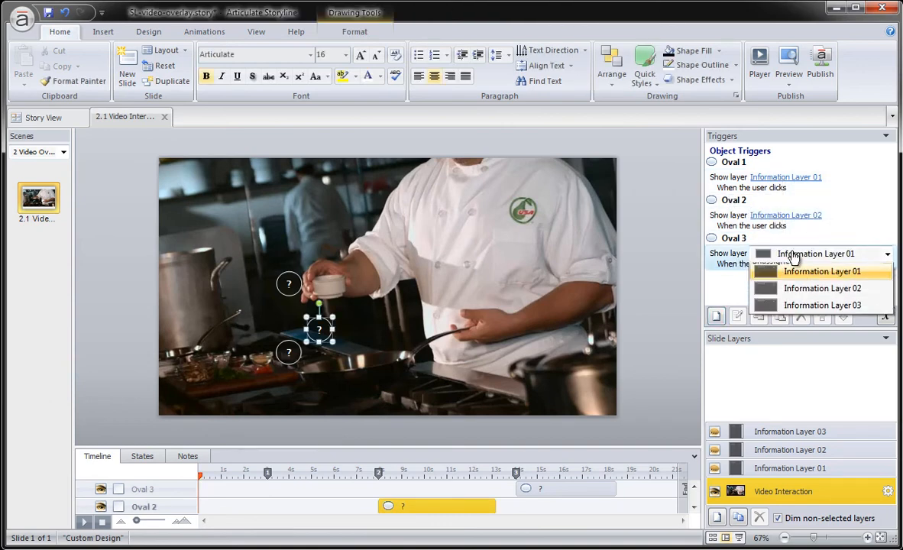
pyautogui.click(823, 324)
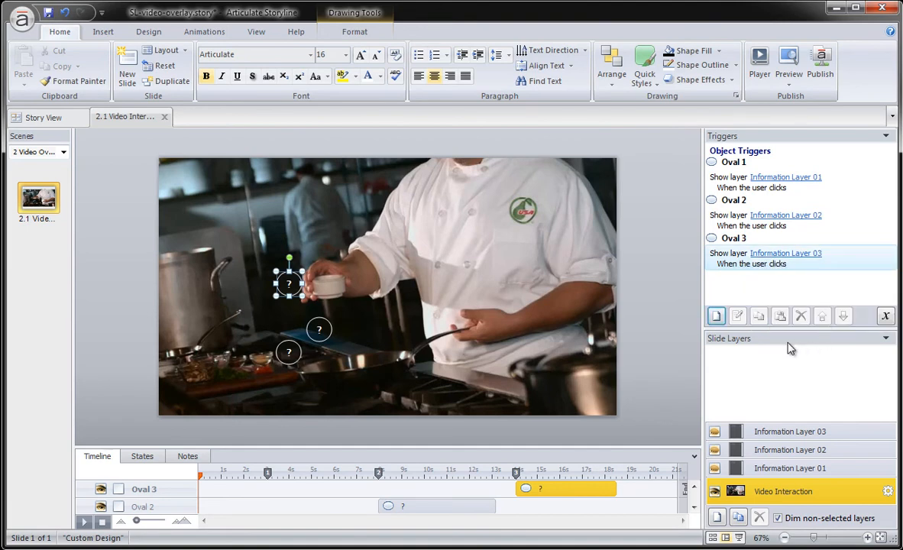
# Preview the slide, test opening and closing the information layer from the first "?" oval, and exit the preview.
pyautogui.click(789, 79)
pyautogui.click(801, 99)
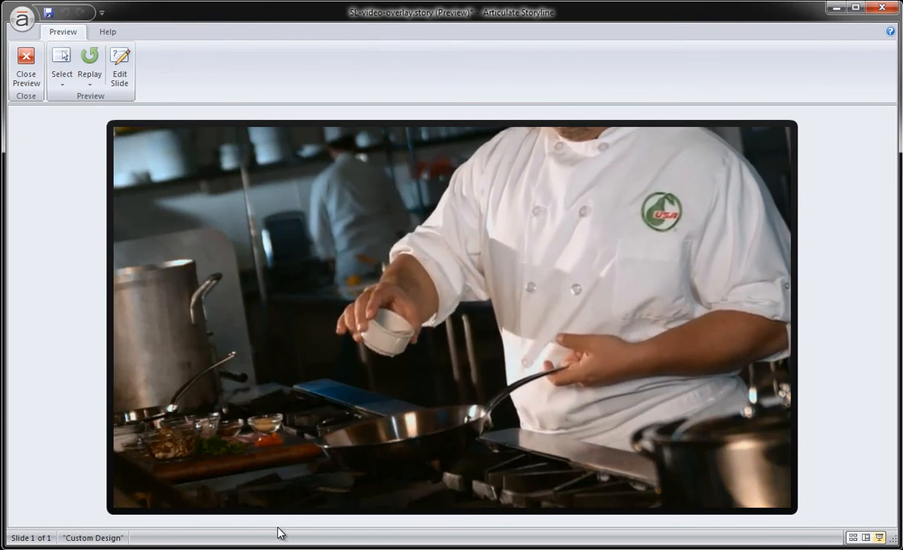
pyautogui.click(306, 415)
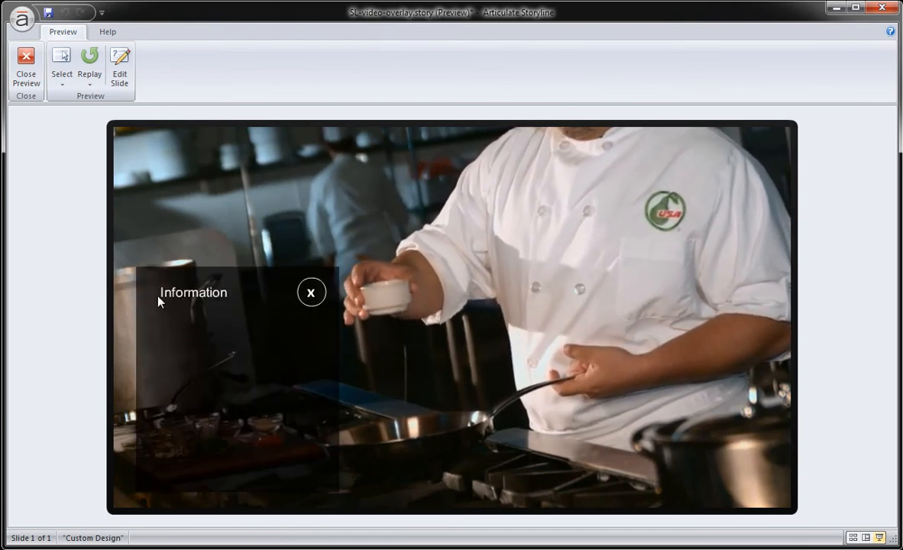
pyautogui.click(310, 295)
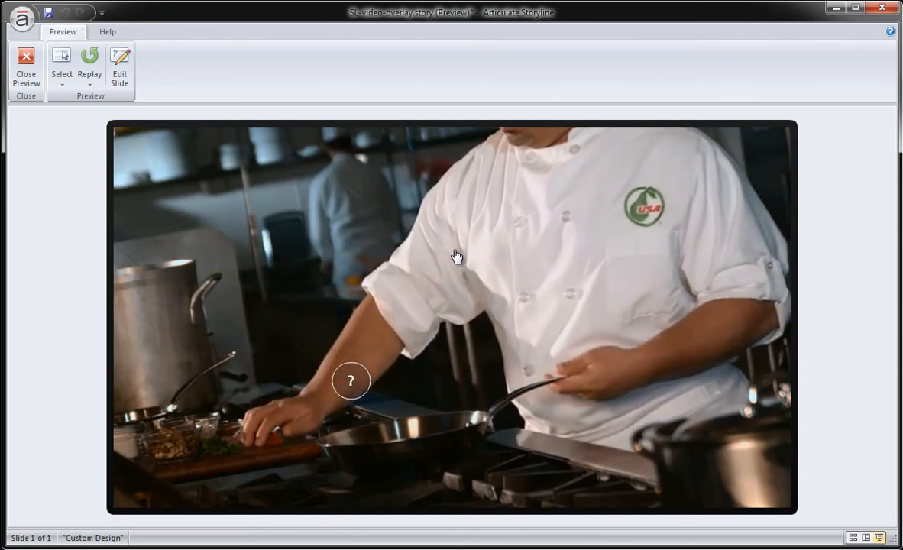
pyautogui.click(27, 69)
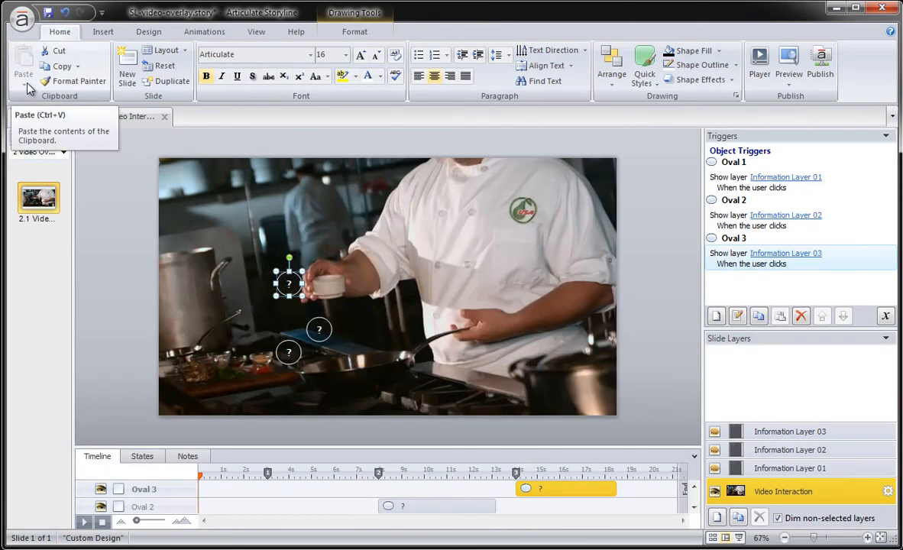
# Add a rectangular hotspot covering the whole slide and place it beneath the three ovals, directly above the video.
pyautogui.click(118, 191)
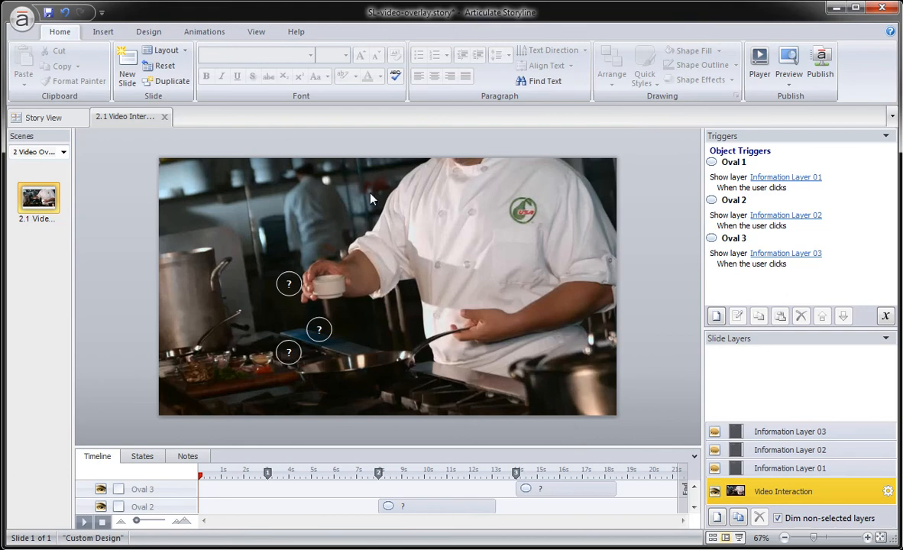
pyautogui.click(103, 31)
pyautogui.click(638, 84)
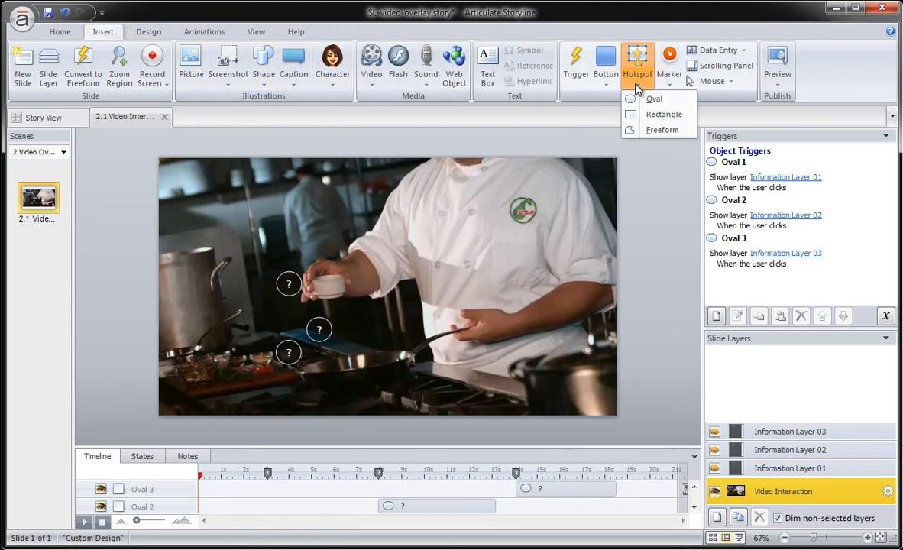
pyautogui.click(662, 114)
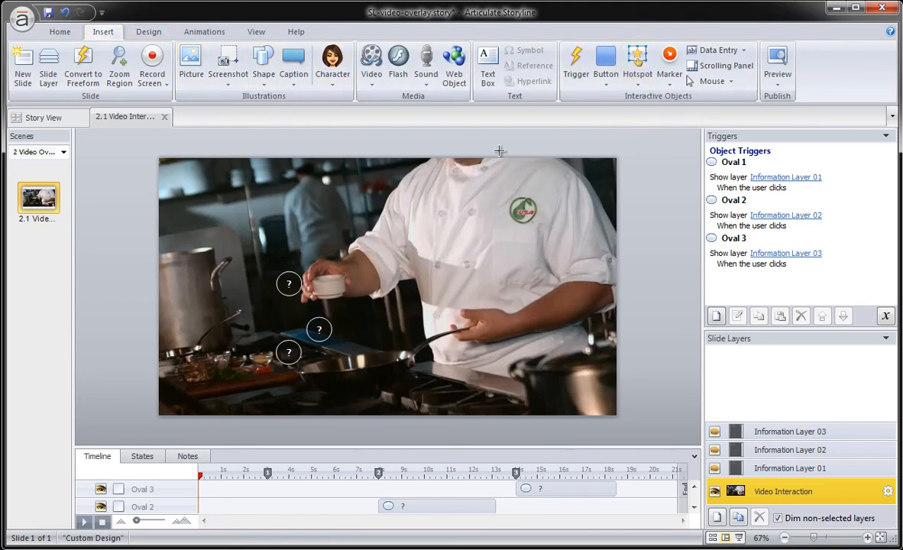
pyautogui.moveTo(144, 149)
pyautogui.mouseDown()
pyautogui.moveTo(556, 391)
pyautogui.moveTo(639, 428)
pyautogui.moveTo(638, 442)
pyautogui.moveTo(621, 389)
pyautogui.mouseUp()
pyautogui.moveTo(471, 426); pyautogui.dragTo(466, 480)
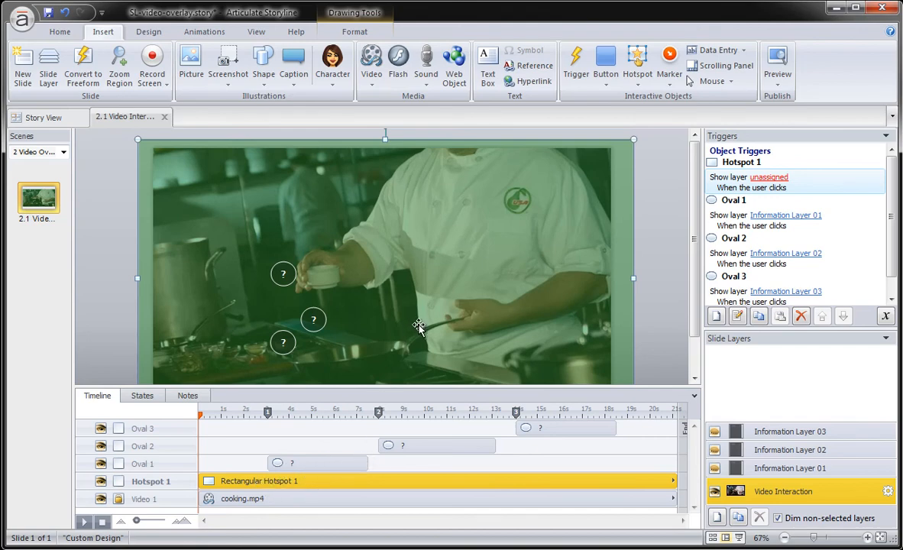
# Preview the slide with the full-slide hotspot, test opening and closing the first oval's information layer, and return to editing.
pyautogui.click(777, 80)
pyautogui.click(768, 92)
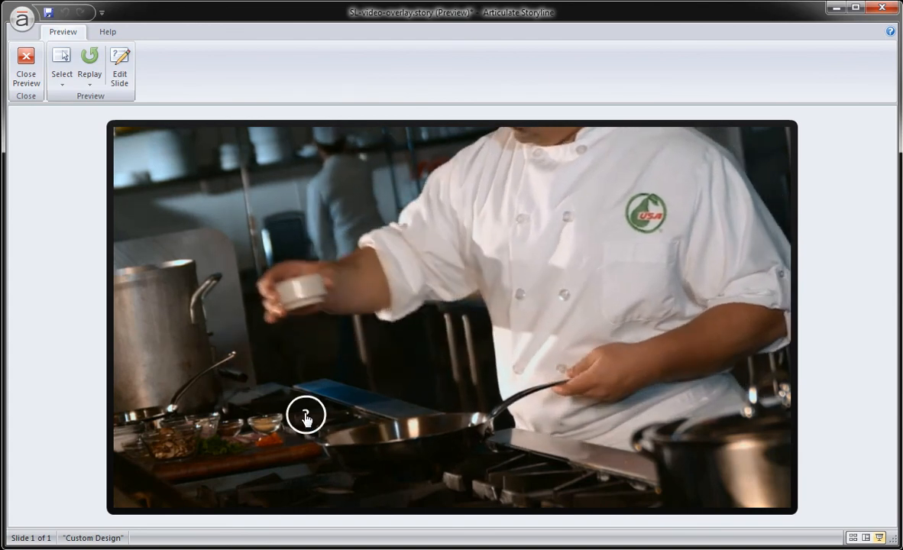
pyautogui.click(306, 416)
pyautogui.click(312, 296)
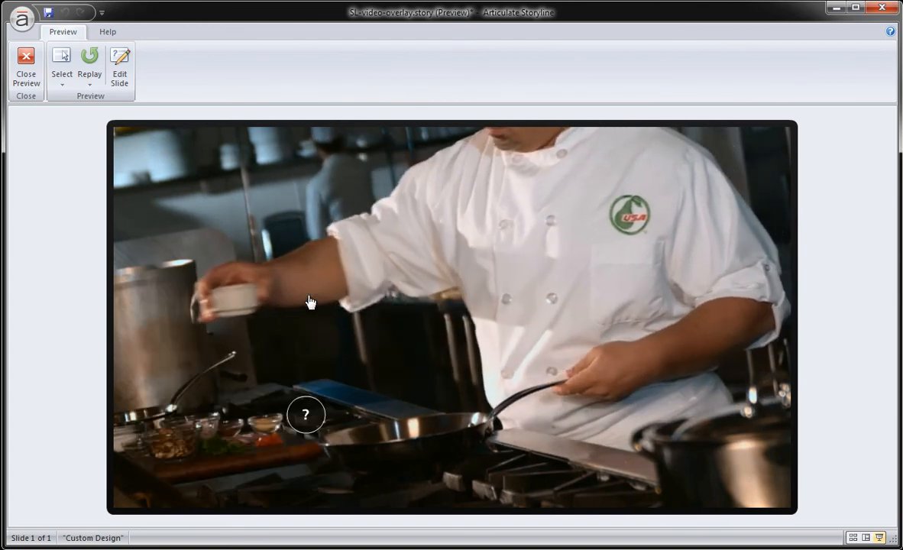
pyautogui.click(26, 65)
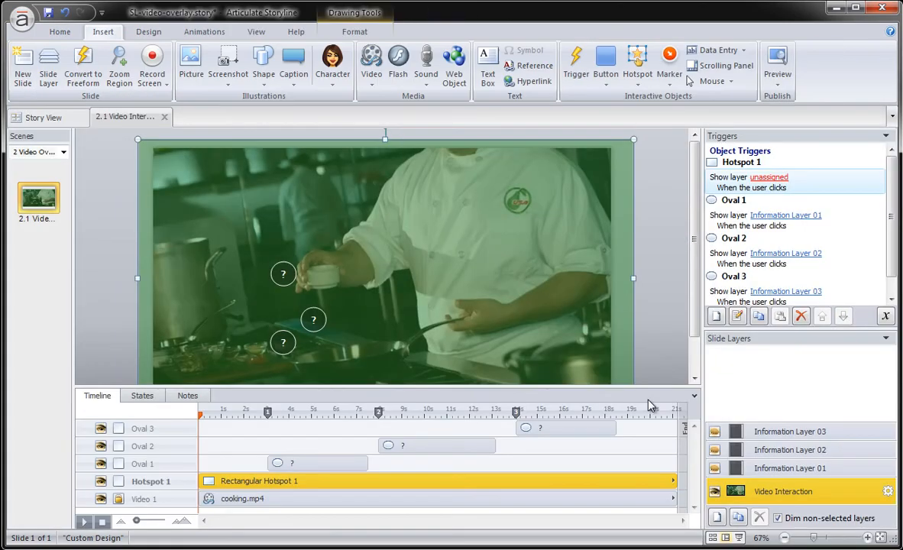